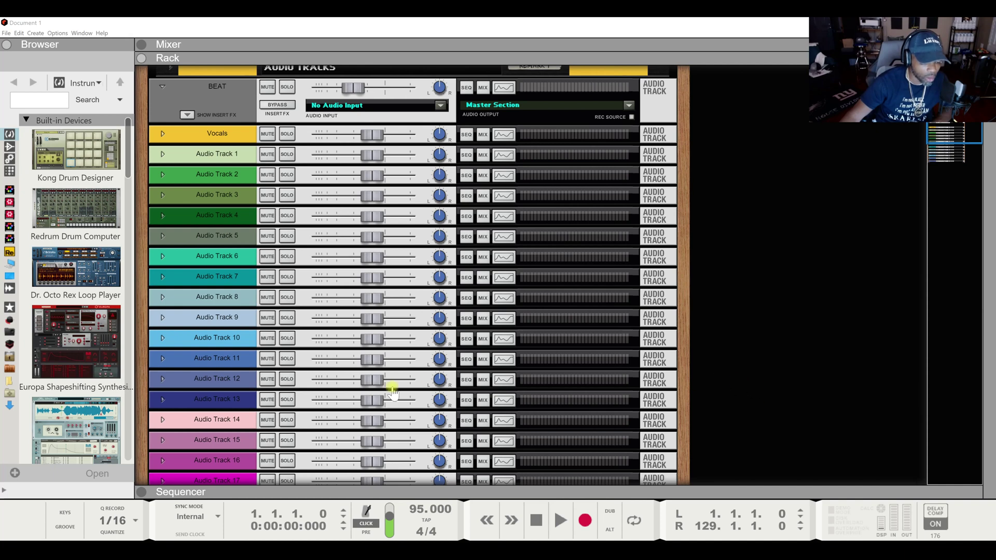
Step: Expand the sequencer over the rack to show the BEAT, Vocals and numbered audio tracks
left_click(330, 493)
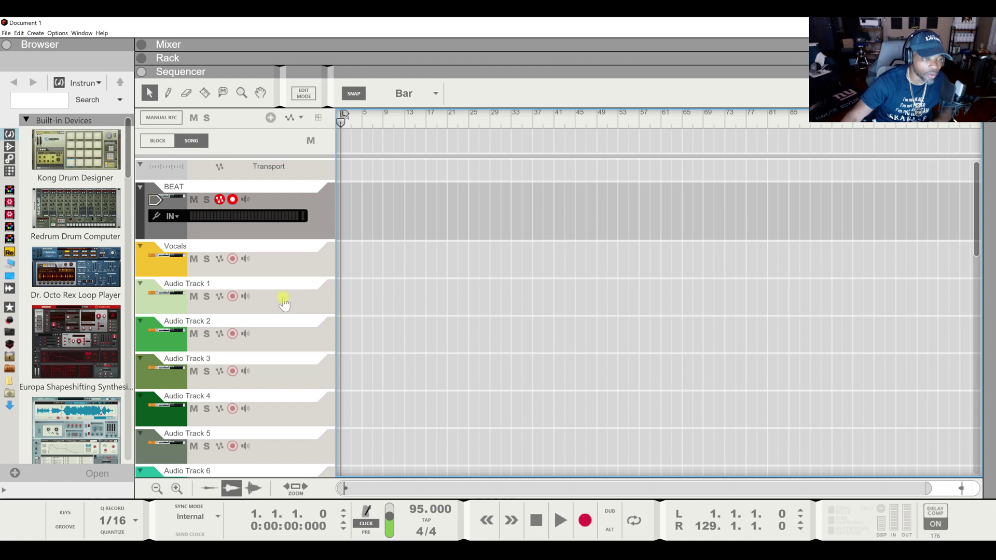
left_click(161, 141)
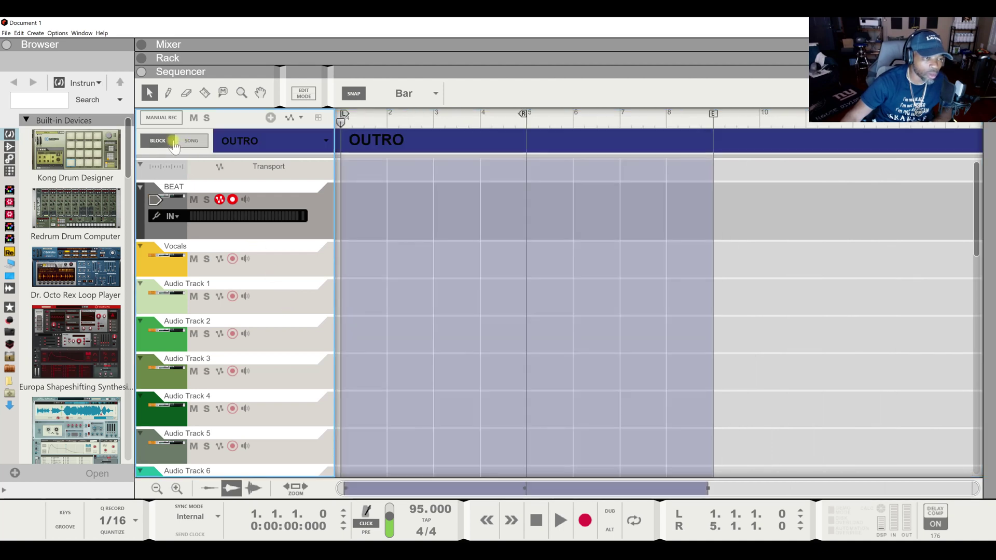
left_click(326, 141)
left_click(458, 113)
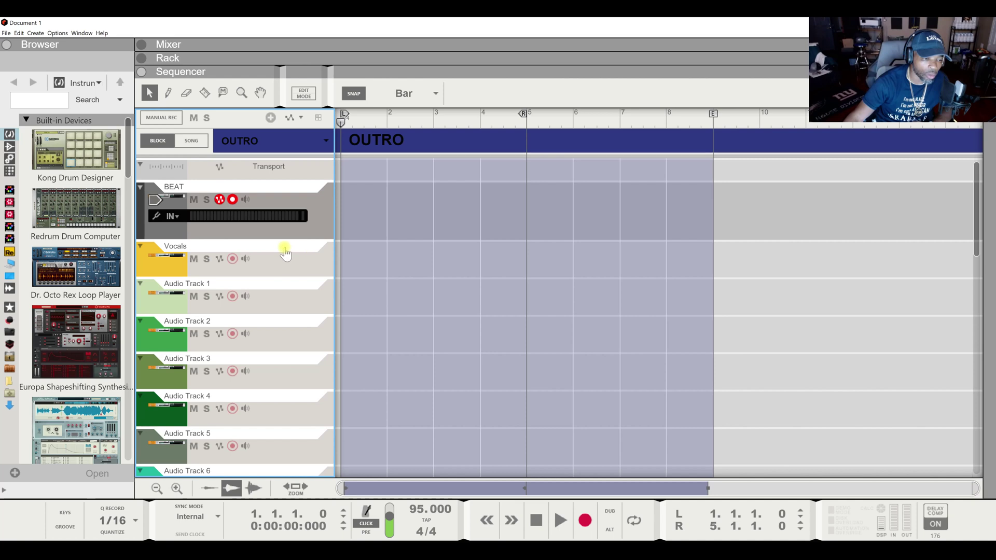
left_click(191, 141)
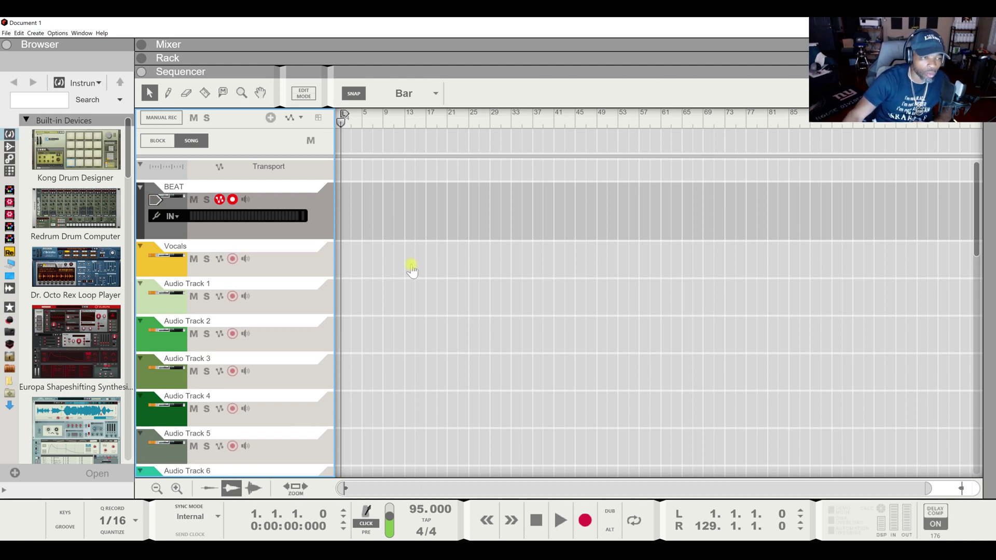
left_click(169, 144)
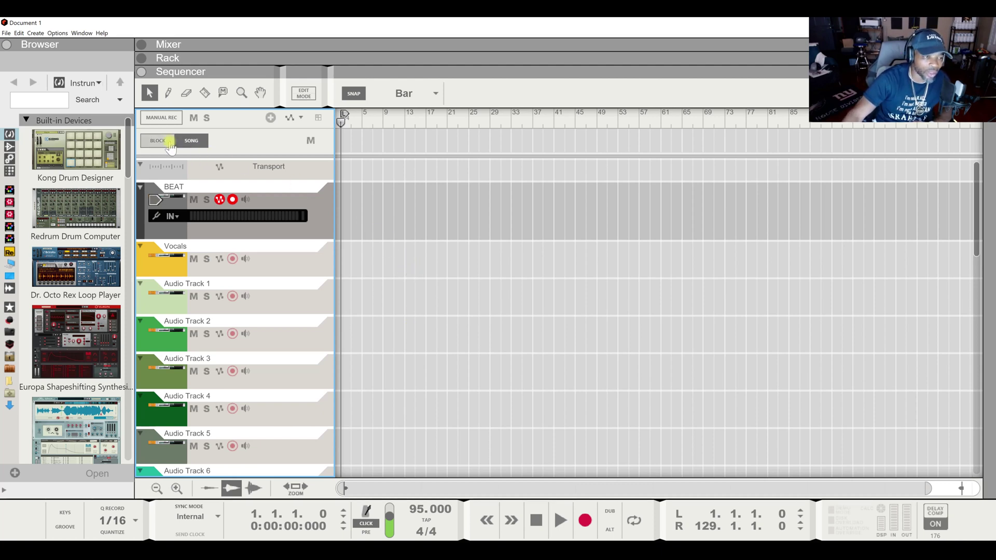
left_click(326, 140)
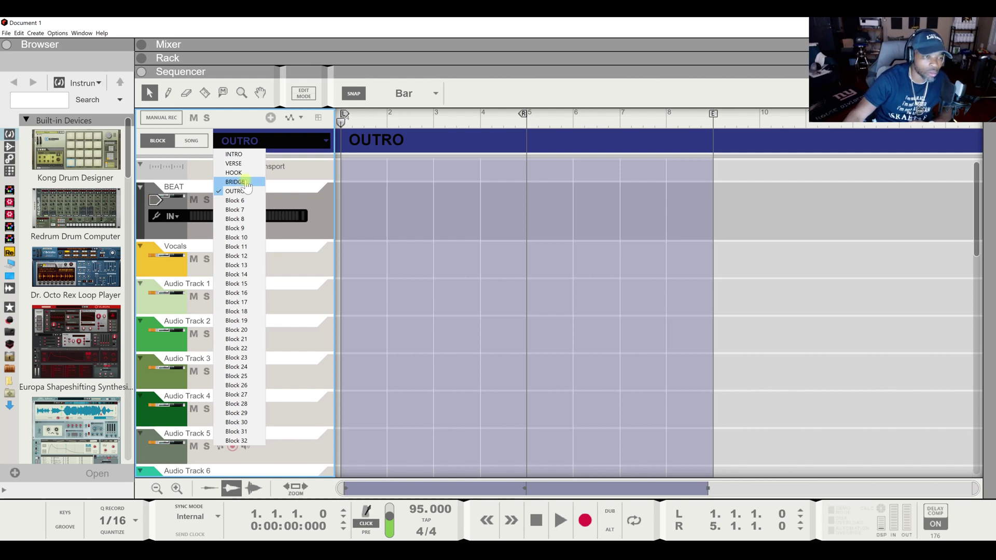
left_click(235, 124)
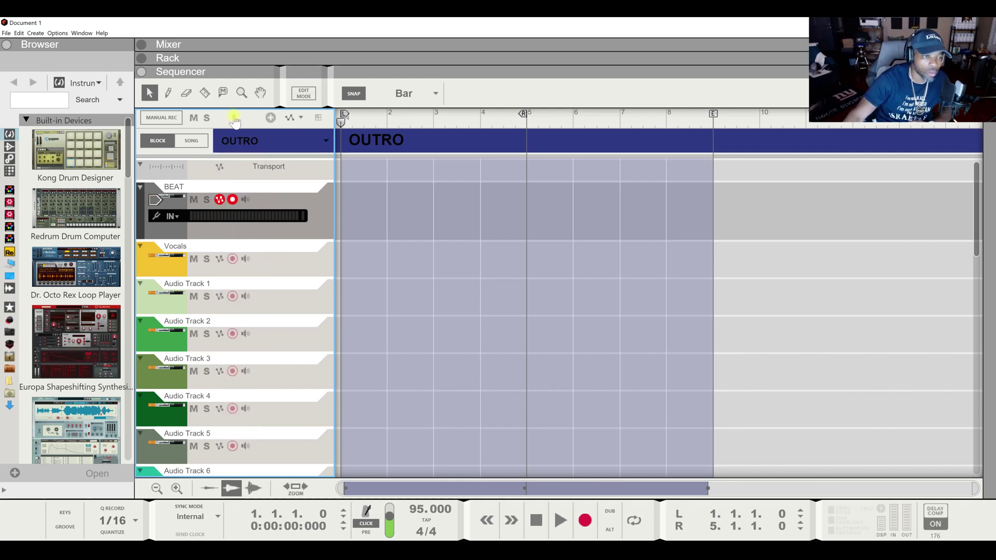
left_click(196, 141)
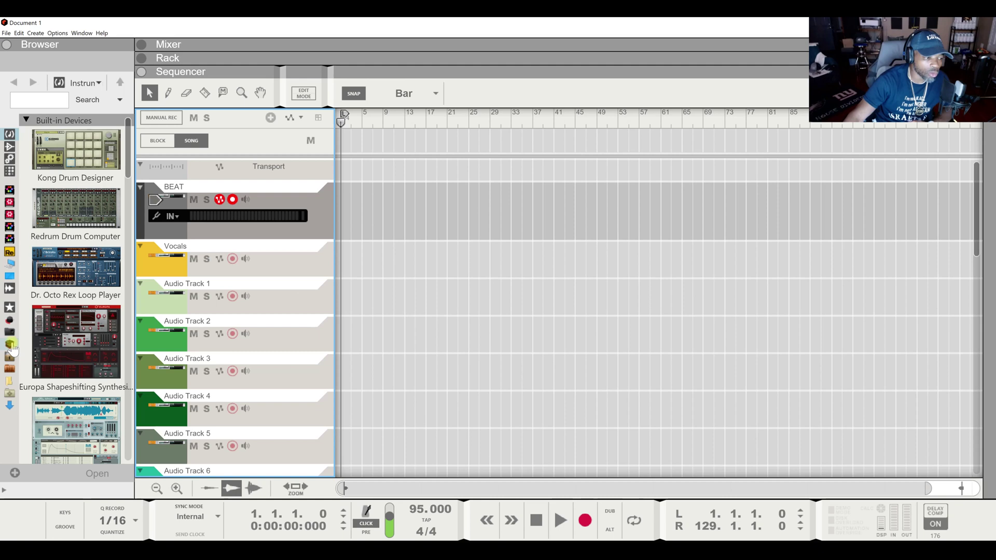
Step: Drag '7 death by chocolate' from the lounge sample folder onto bar 1 of the Vocals track
left_click(8, 324)
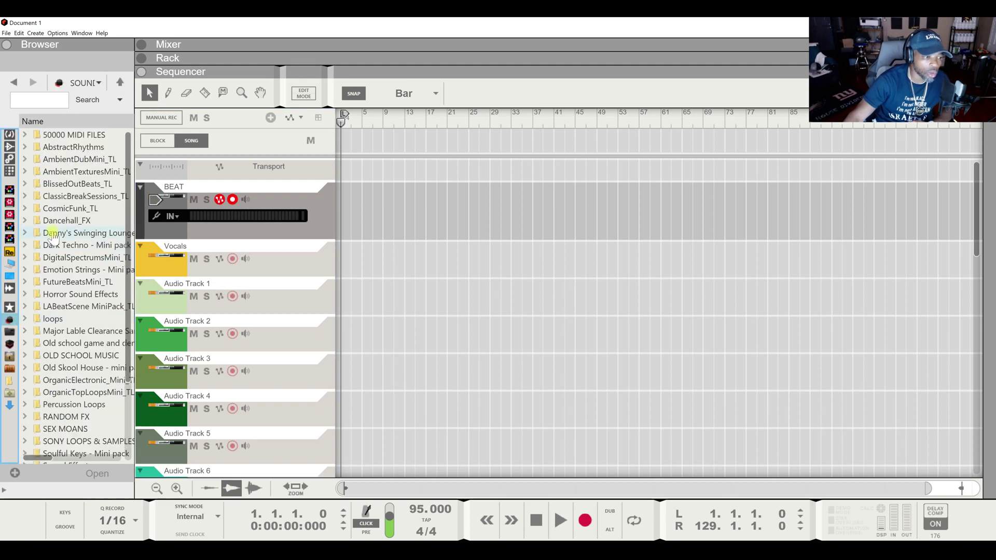
left_click(25, 234)
left_click_drag(83, 233, 340, 265)
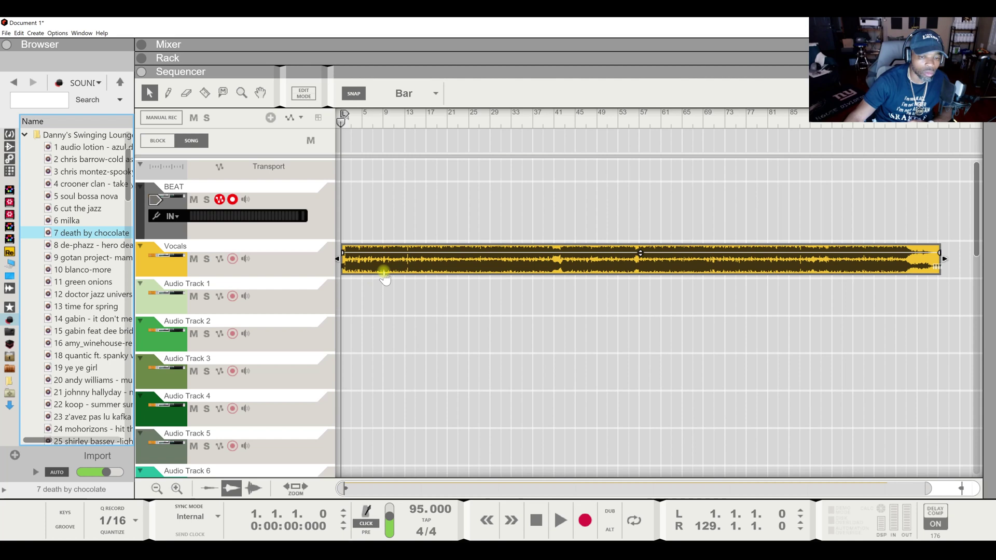
Step: Trim the Vocals clip from its right edge down to 7 bars
left_click_drag(943, 258, 399, 269)
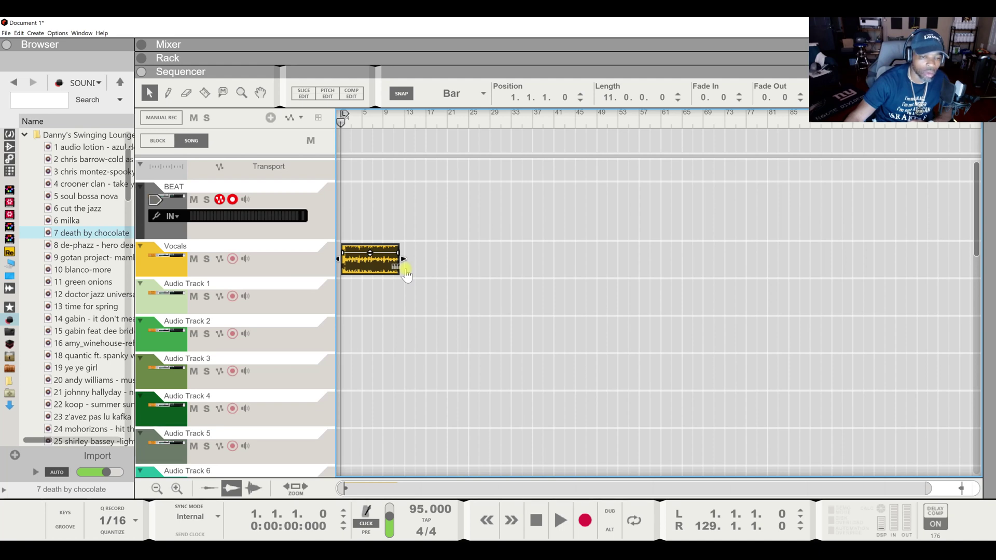
left_click_drag(403, 259, 381, 259)
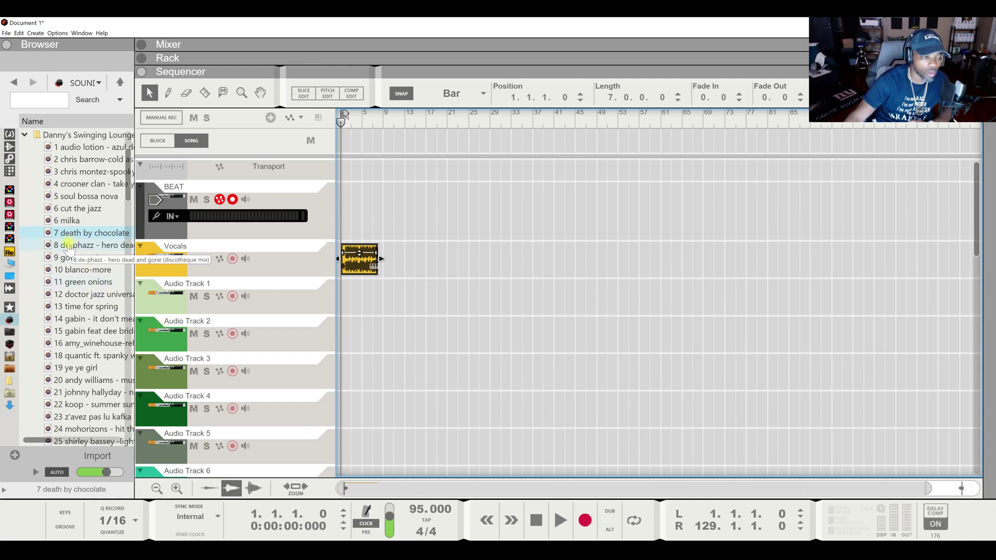
left_click(365, 271)
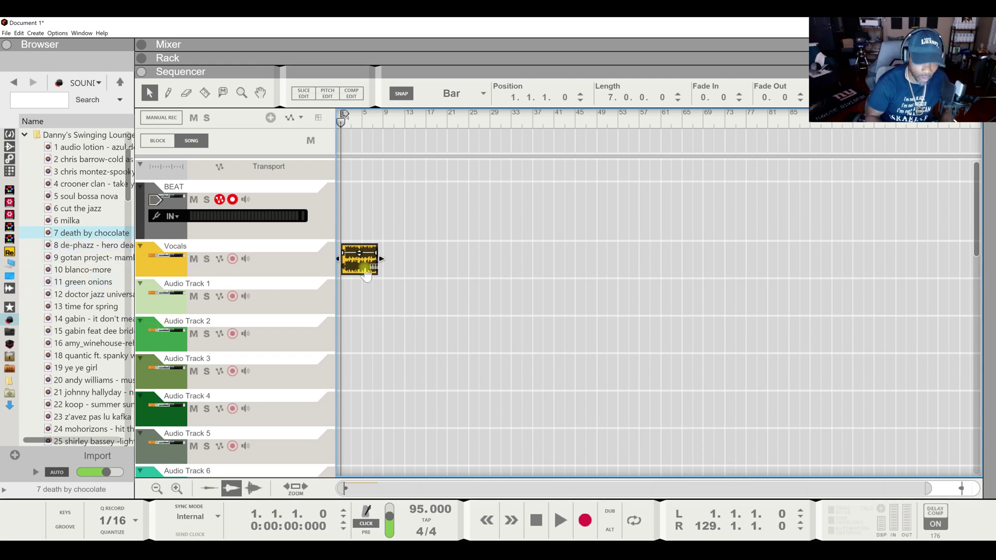
Step: Place 7-bar clip copies at Vocals bar 23, Audio Track 1 bar 1 and Audio Track 2 bars 9–23
key("ctrl+d")
left_click(394, 277)
left_click_drag(394, 278, 353, 308)
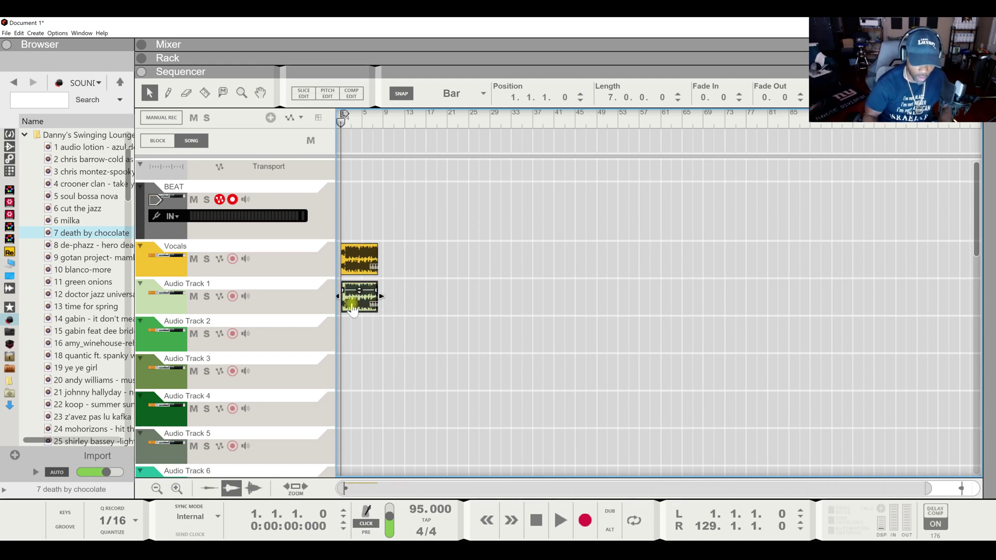
key("ctrl+d")
key("ctrl+d")
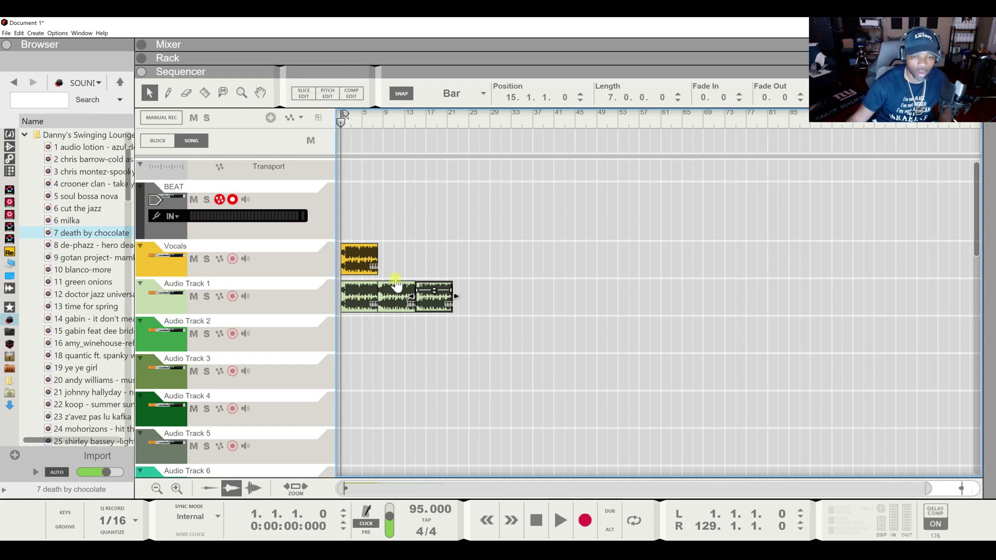
left_click_drag(433, 304, 429, 339)
left_click_drag(413, 305, 481, 261)
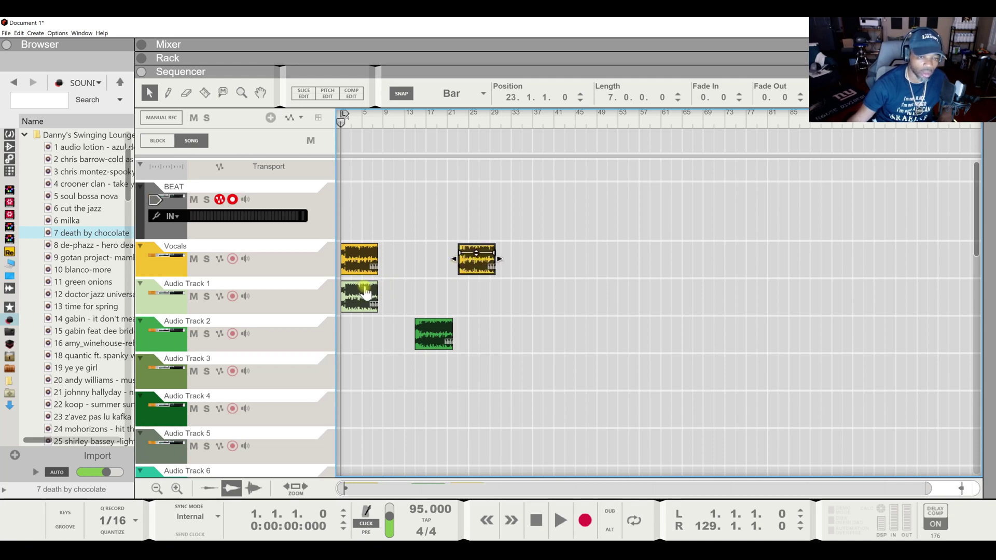
left_click_drag(445, 338, 413, 338)
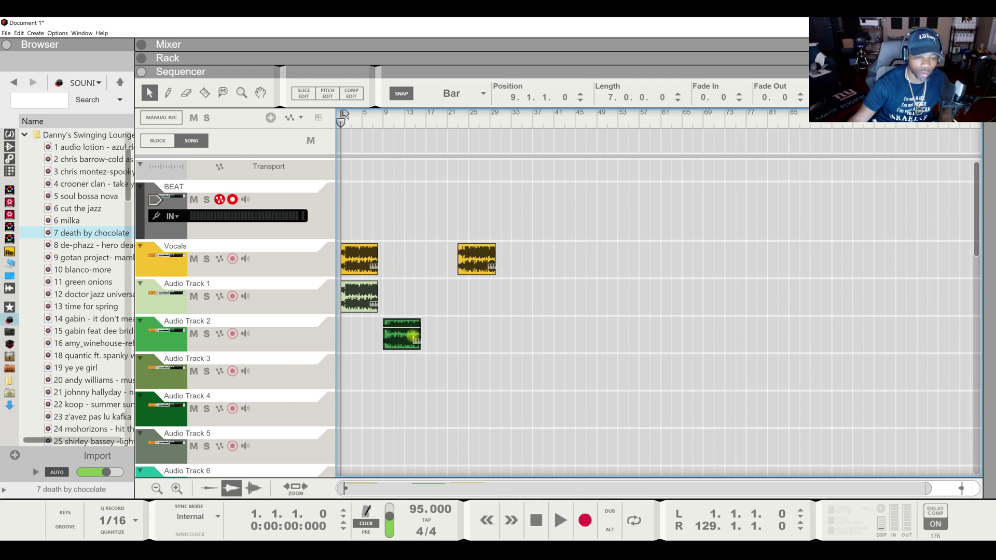
key("ctrl+d")
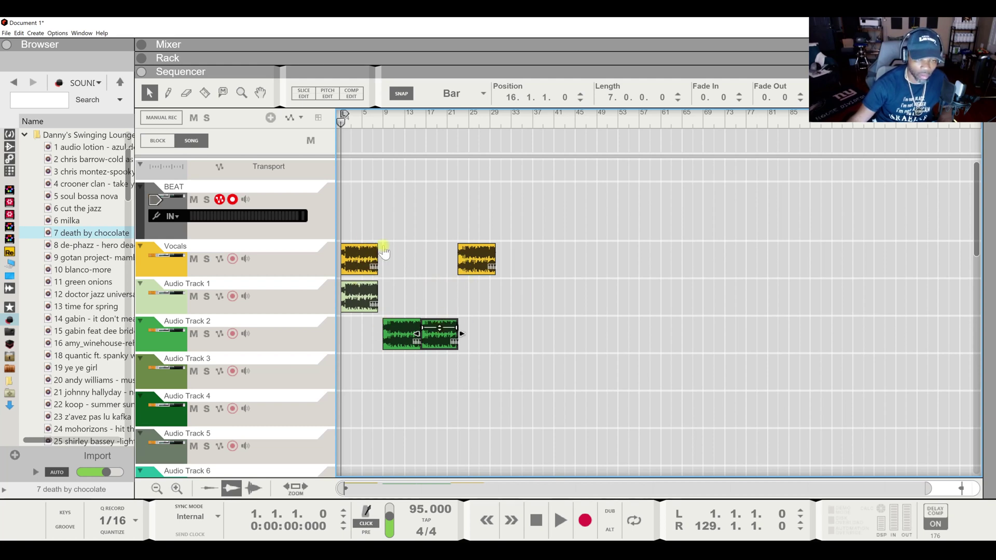
left_click(167, 93)
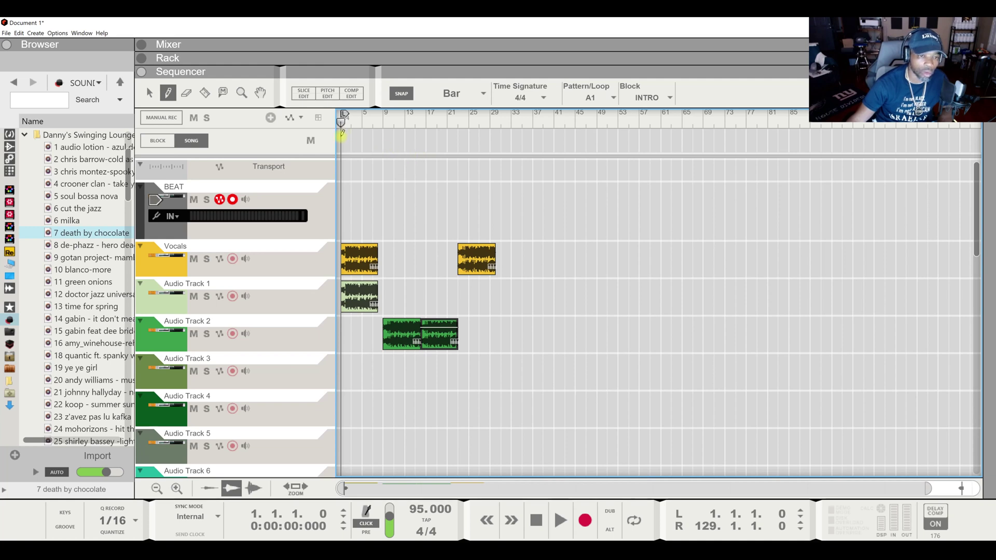
Step: Draw an INTRO block at the song start and more blocks from bar 9 in the block lane
left_click_drag(343, 133, 380, 138)
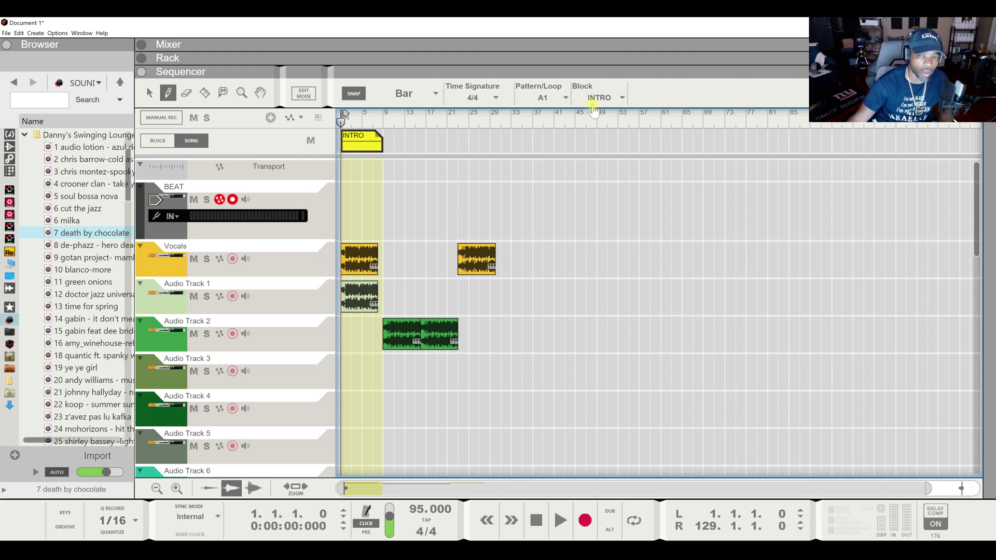
left_click(621, 99)
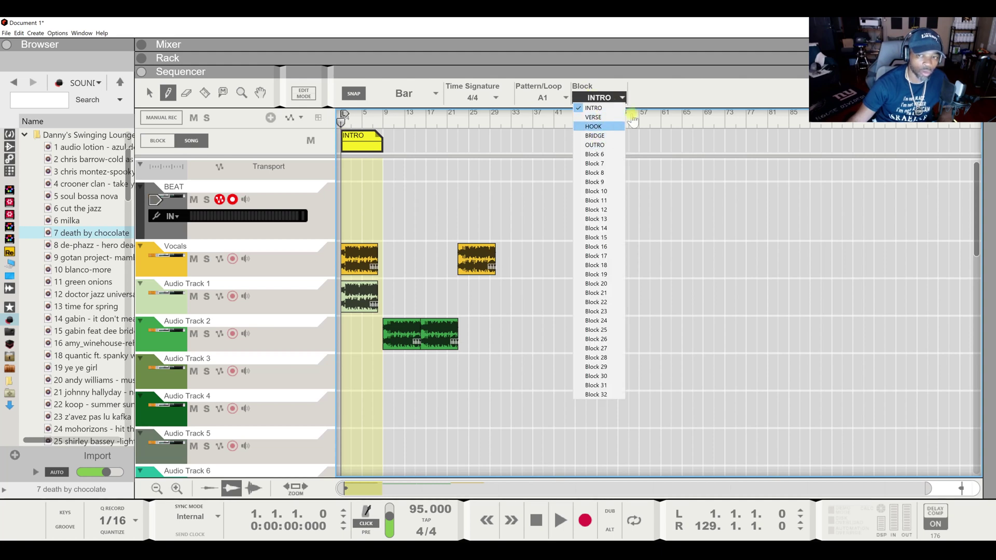
left_click(666, 95)
left_click_drag(387, 140, 497, 142)
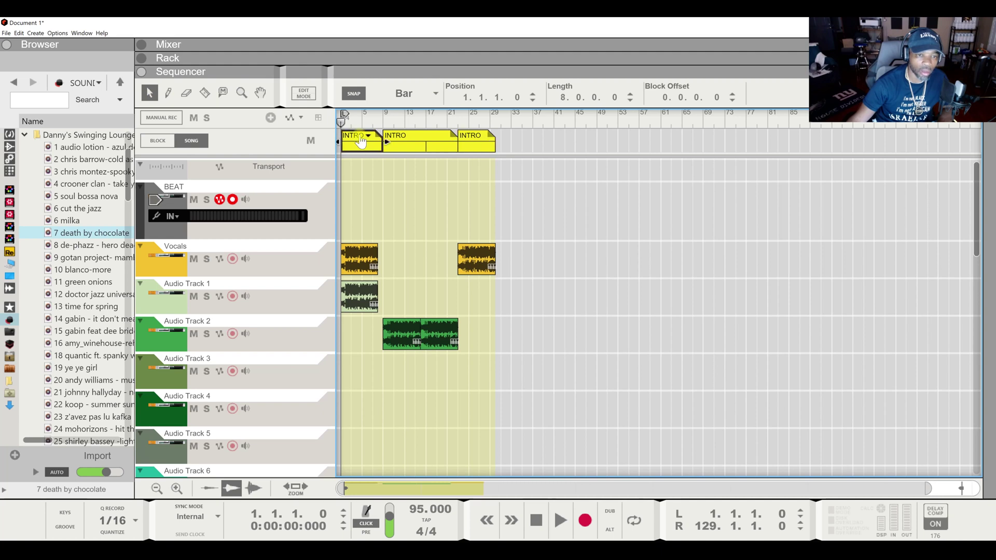
Step: Rename the second block to VERSE and the third block to HOOK
left_click(401, 142)
left_click(412, 142)
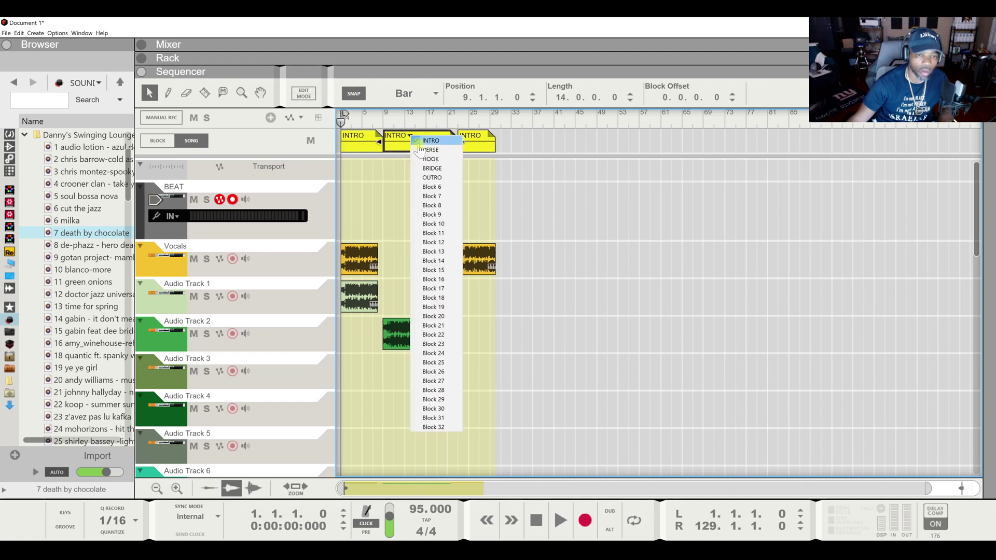
left_click(420, 148)
left_click(468, 144)
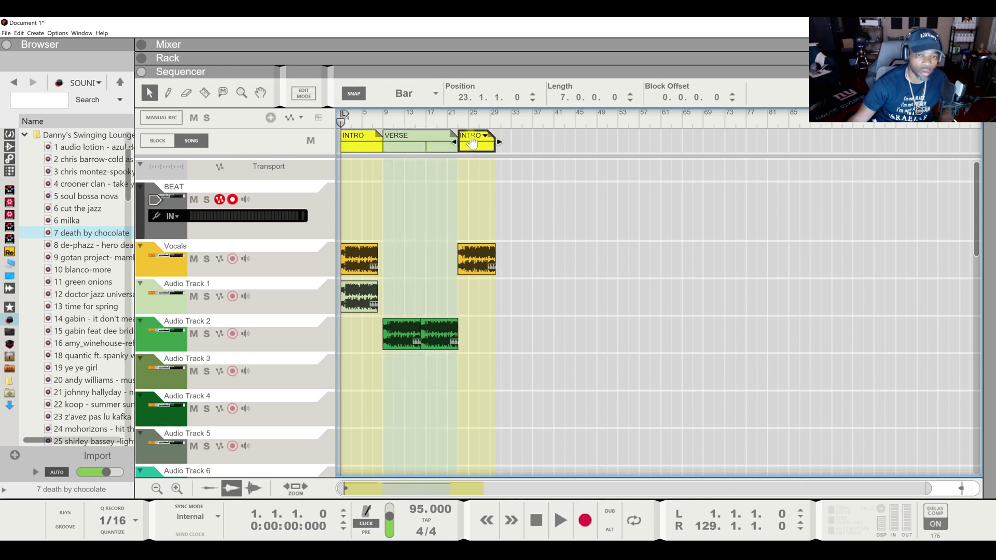
left_click(484, 136)
left_click(504, 158)
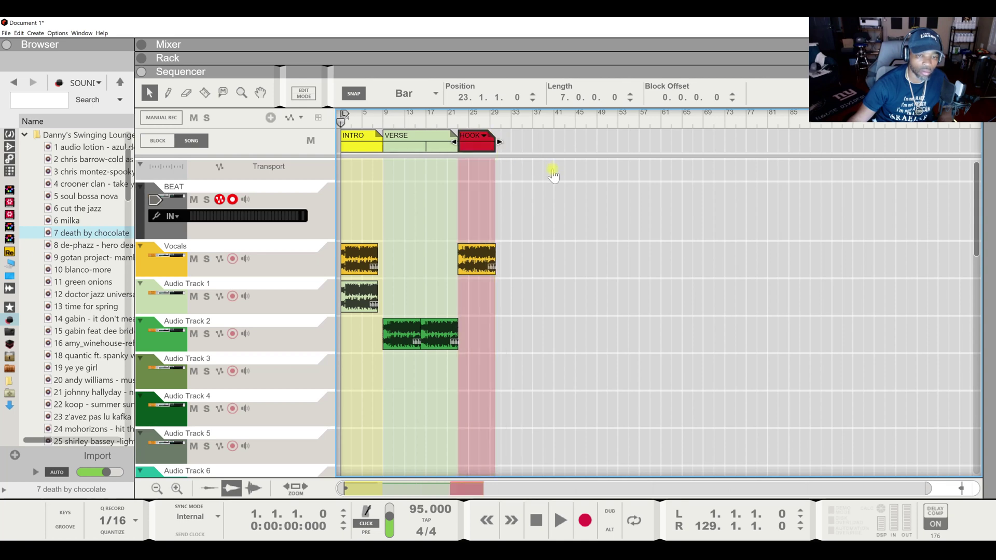
left_click(378, 257)
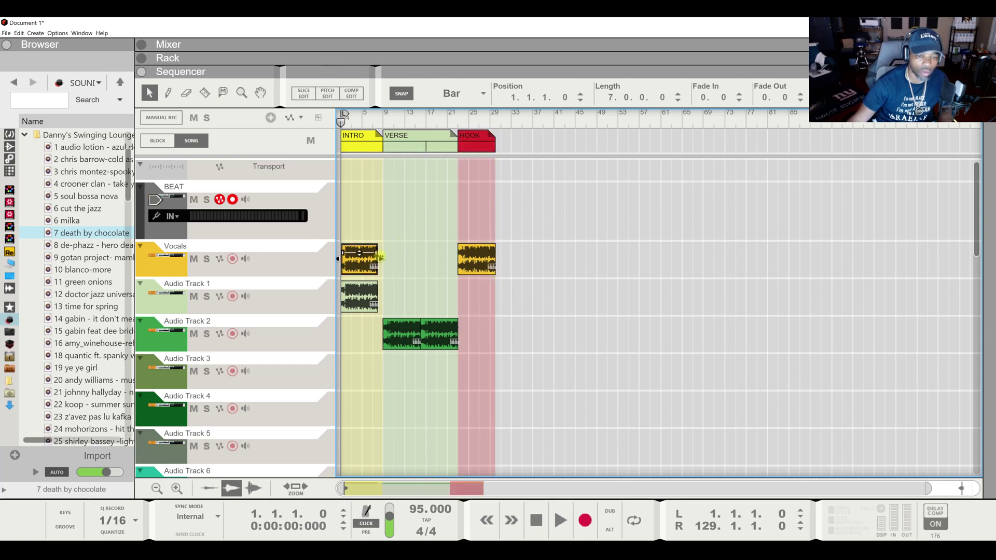
Step: Lengthen the first Vocals clip and the Audio Track 1 clip so both end at bar 9
left_click_drag(380, 258, 384, 258)
left_click(374, 298)
left_click_drag(377, 297, 383, 298)
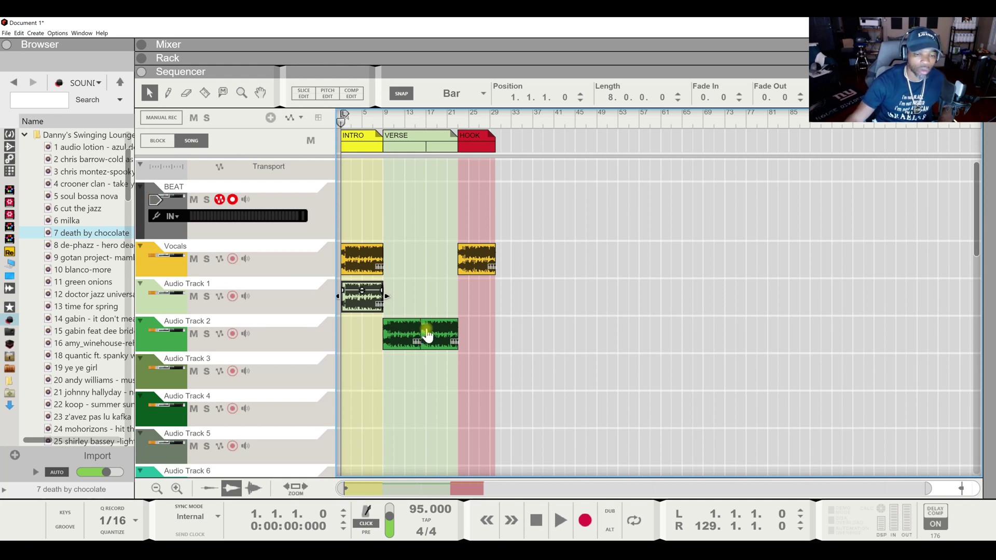
Step: Enable Loop and set the loop range to bars 9–30 around the VERSE and HOOK blocks
left_click(394, 145)
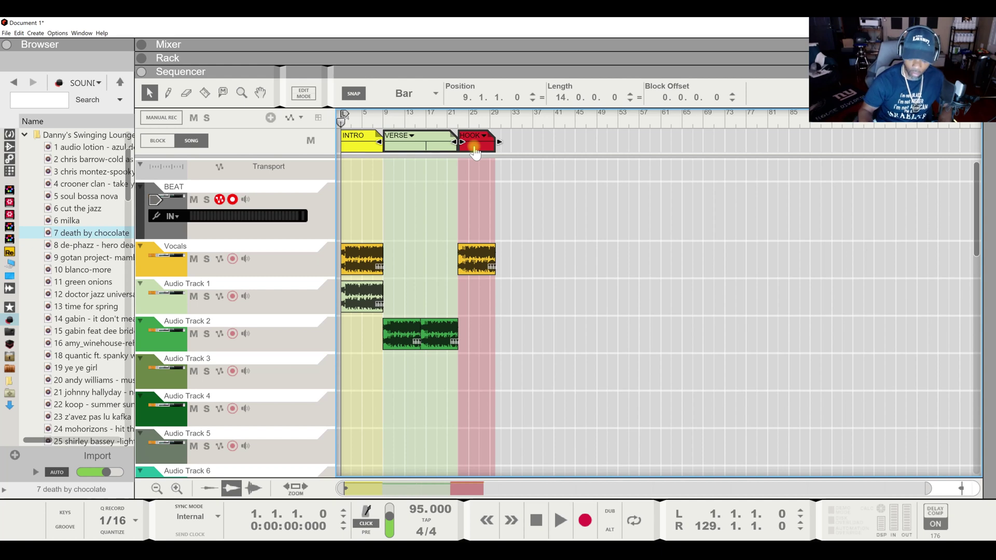
key("l")
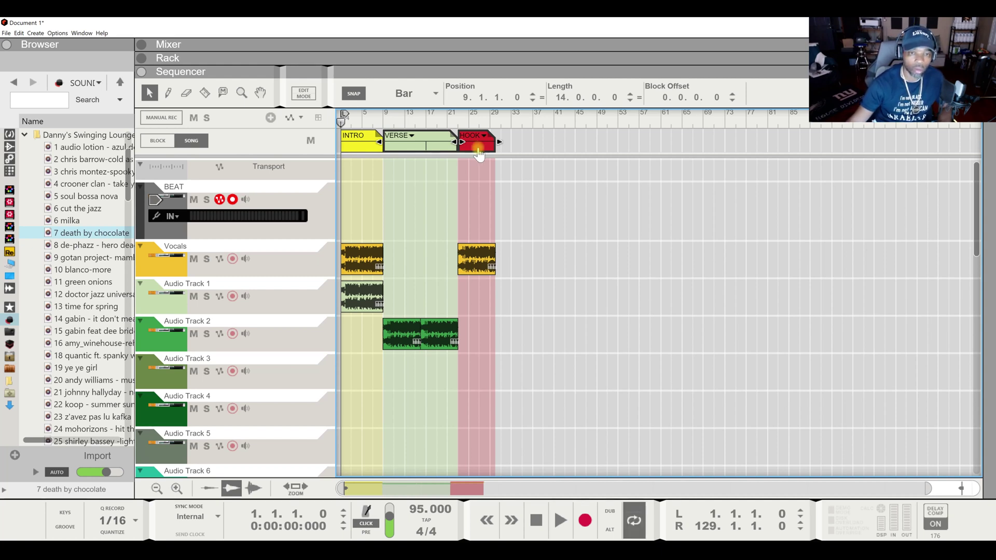
left_click(469, 162)
left_click(409, 151)
left_click(470, 149, "shift")
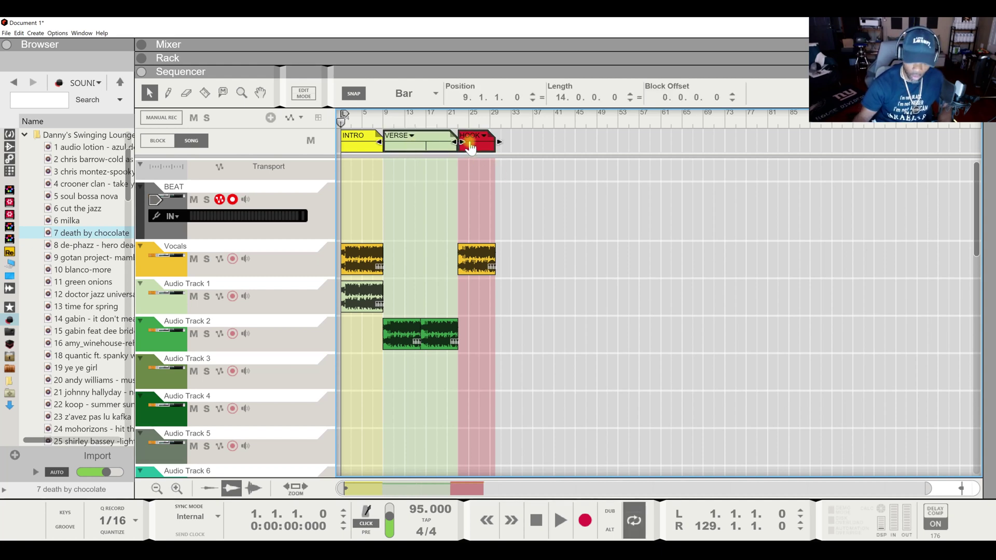
key("ctrl+l")
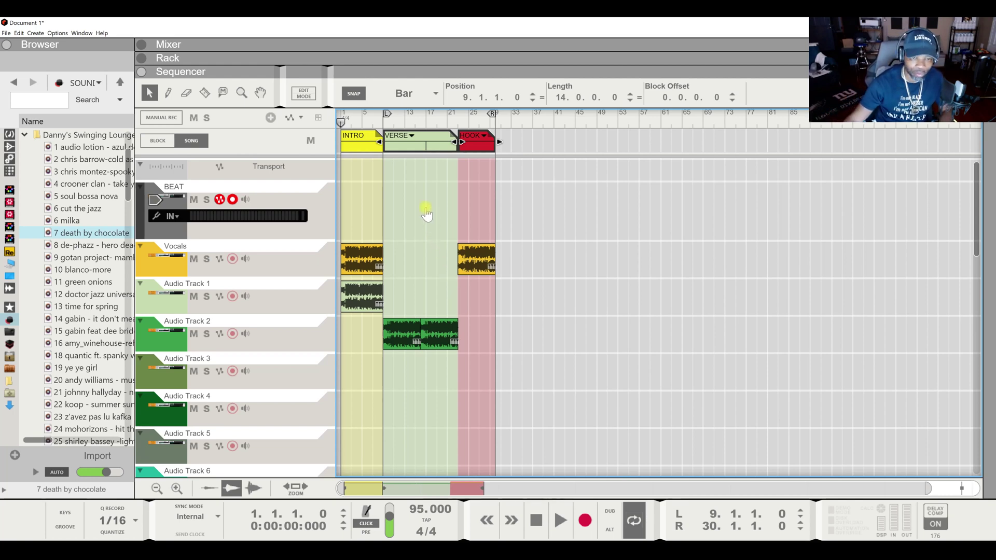
Step: Select the HOOK Vocals clip together with the Audio Track 2 clips
left_click(526, 230)
left_click_drag(531, 182, 382, 390)
left_click(512, 282)
left_click_drag(506, 241, 409, 364)
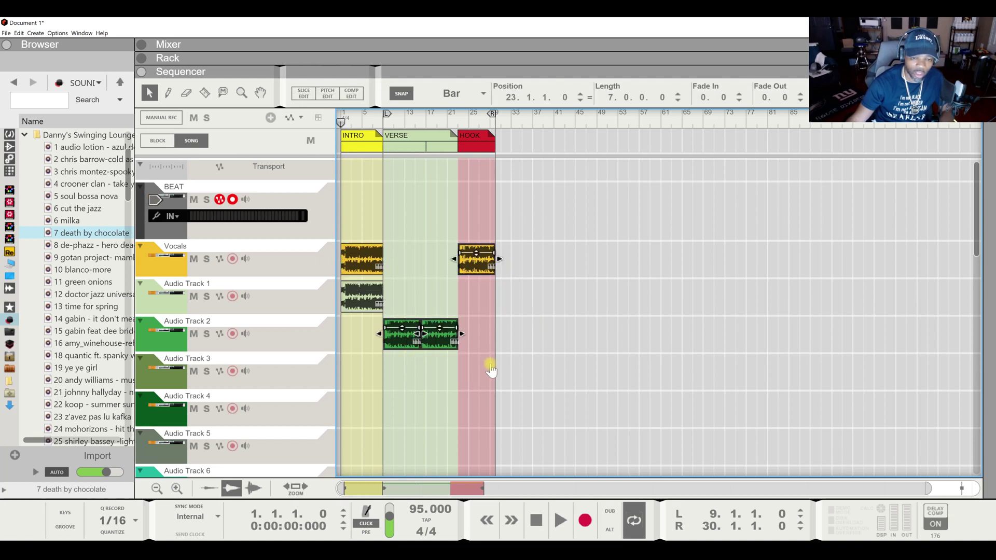
Step: Duplicate the VERSE and HOOK blocks twice with their clips, extending the song to about bar 71
left_click(412, 146)
key("ctrl+d")
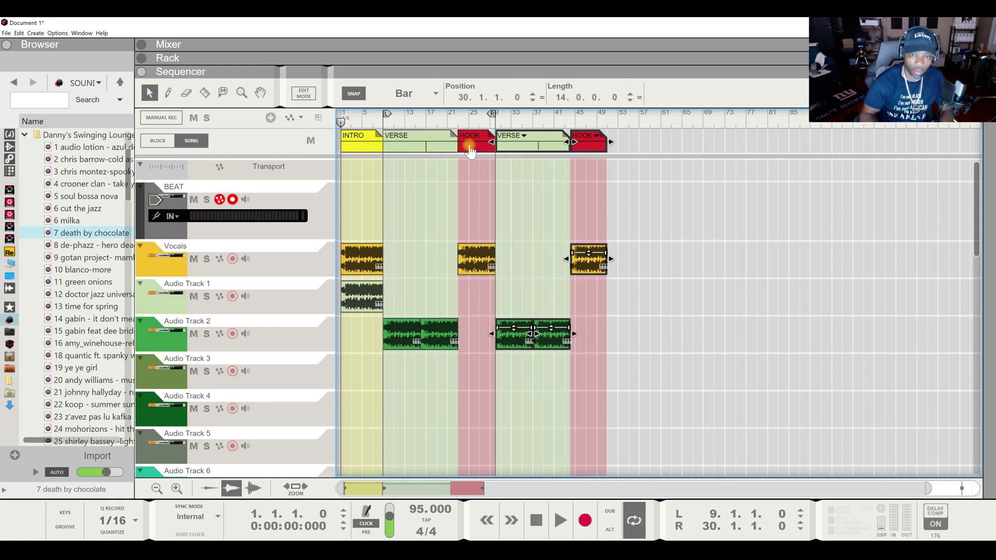
key("ctrl+d")
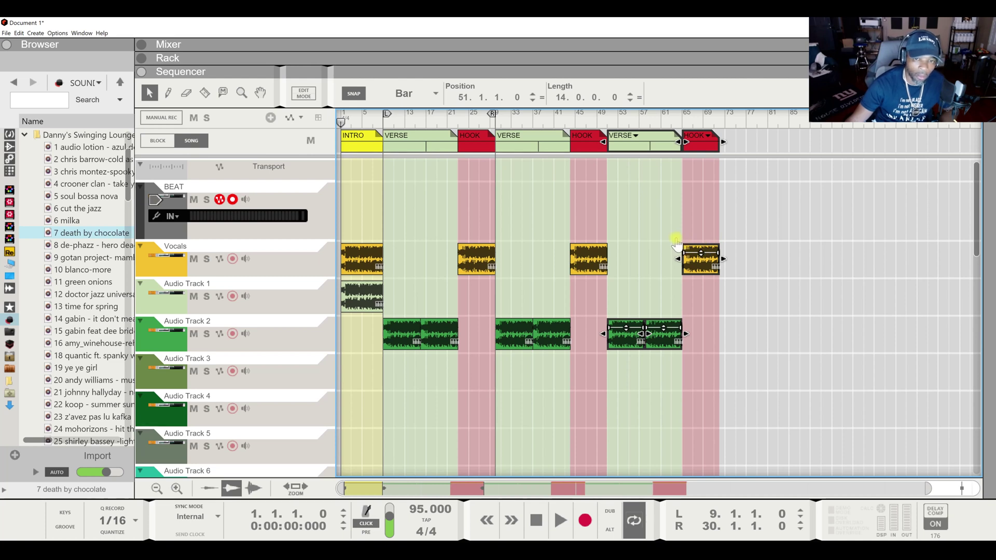
Step: Rename the final HOOK block at bar 65 to BRIDGE
left_click(700, 150)
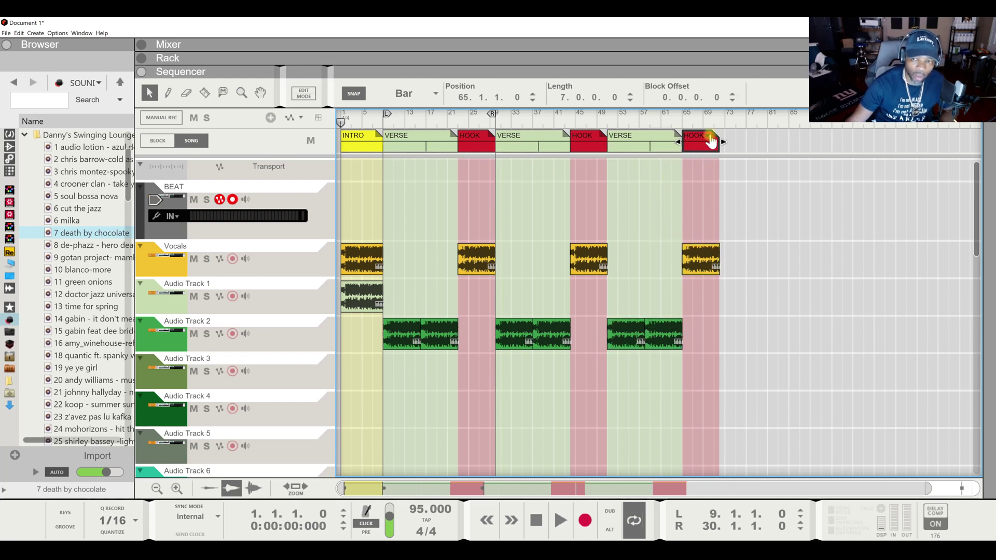
left_click(708, 136)
left_click(731, 168)
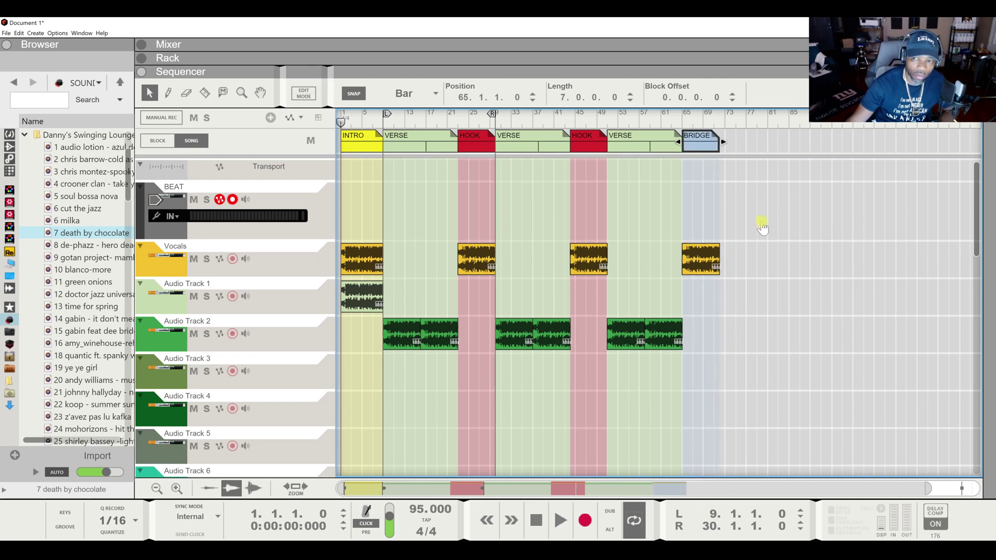
left_click(712, 138)
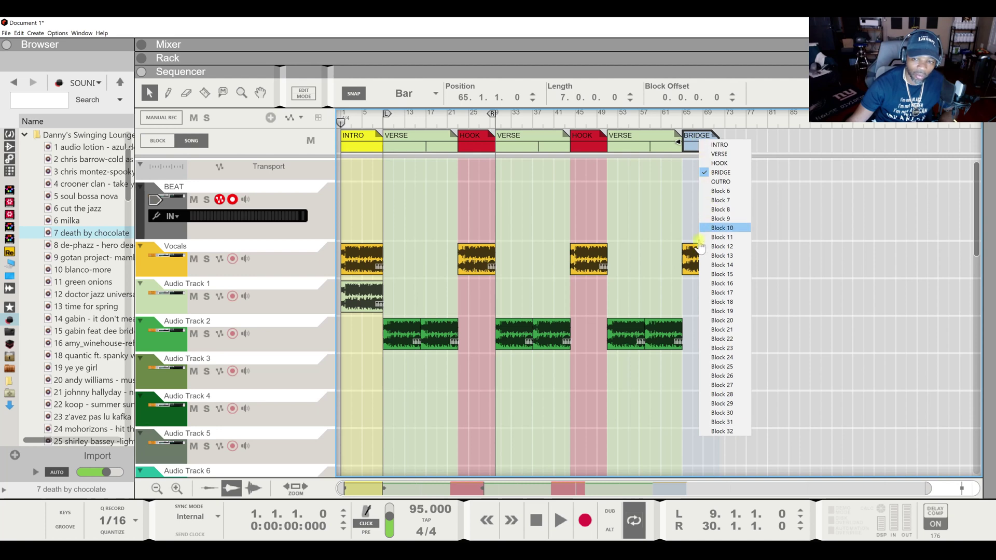
left_click(697, 256)
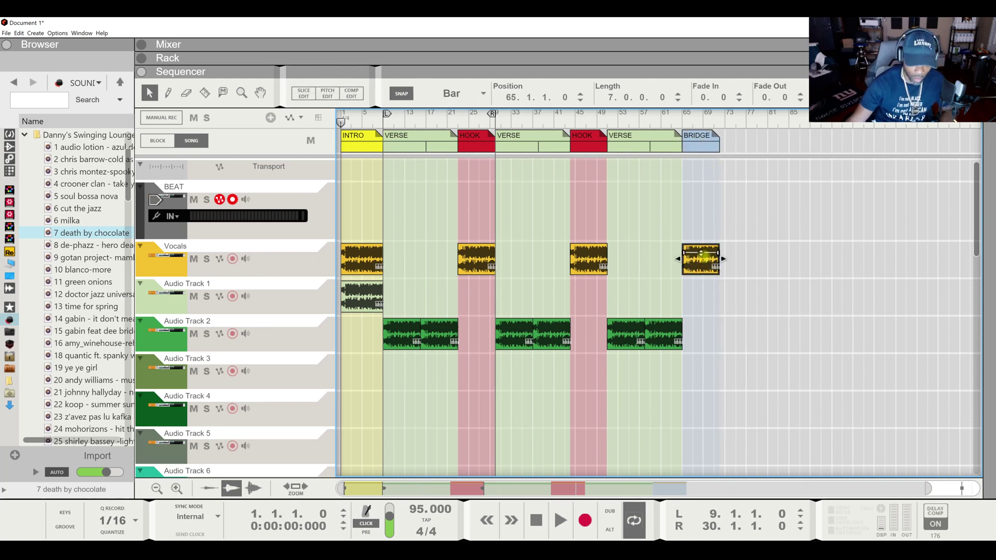
key("ctrl+d")
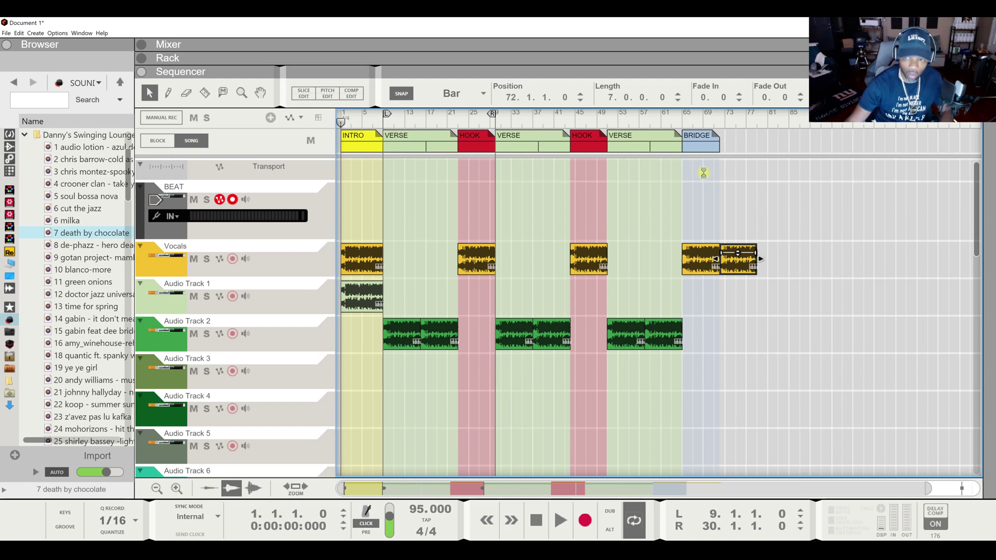
key("ctrl+z")
Step: Duplicate the BRIDGE block with its Vocals clip to bar 72 and name the copy OUTRO
left_click(706, 147)
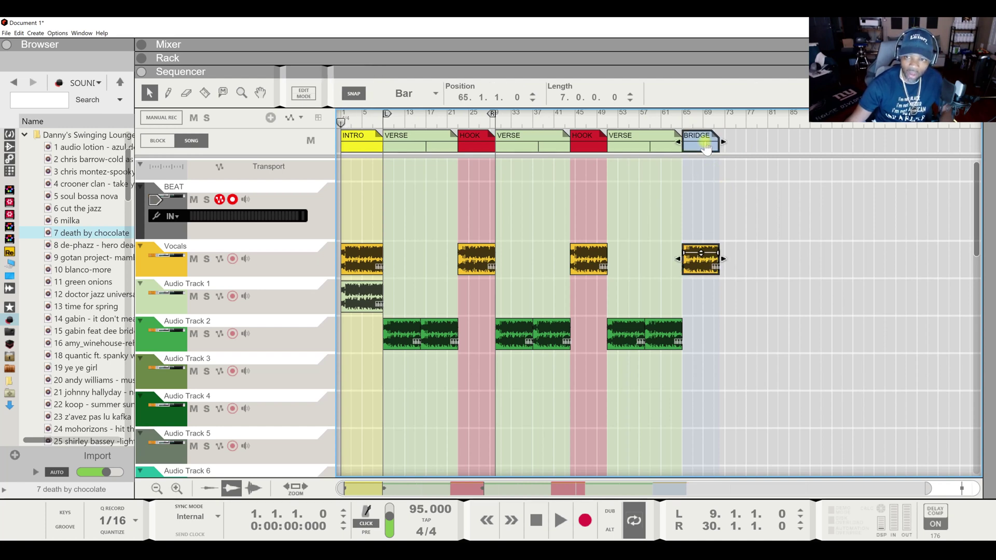
key("ctrl+d")
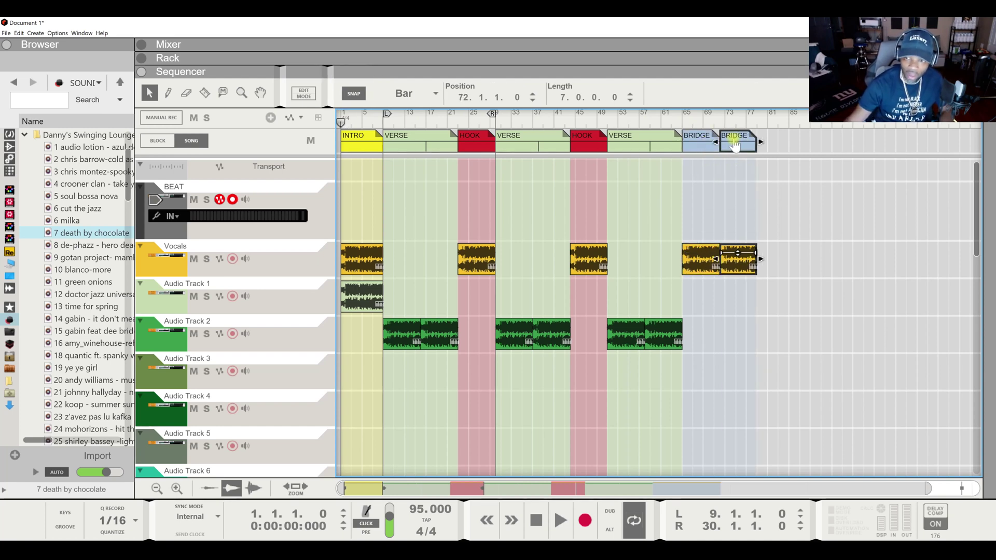
left_click(736, 136)
left_click(755, 182)
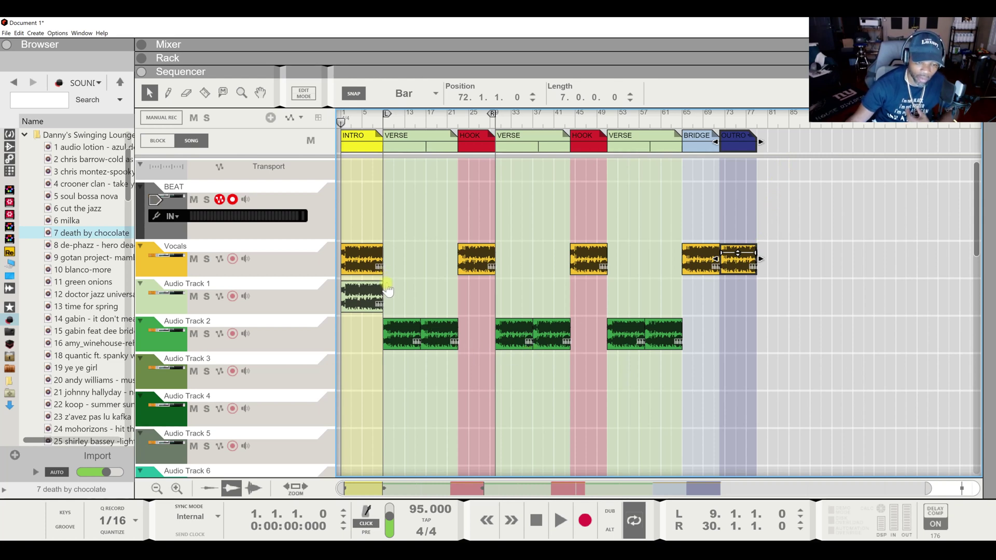
left_click(172, 143)
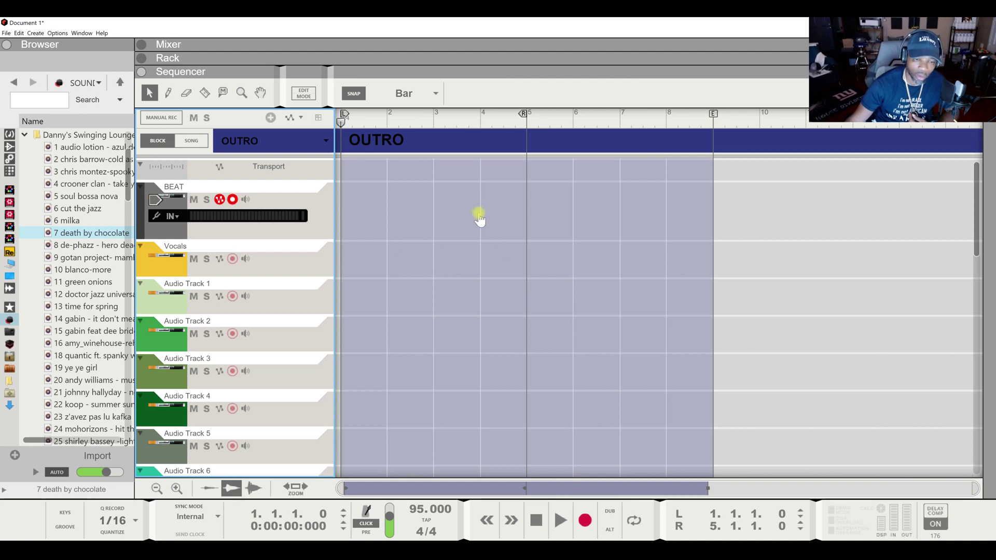
left_click(445, 146)
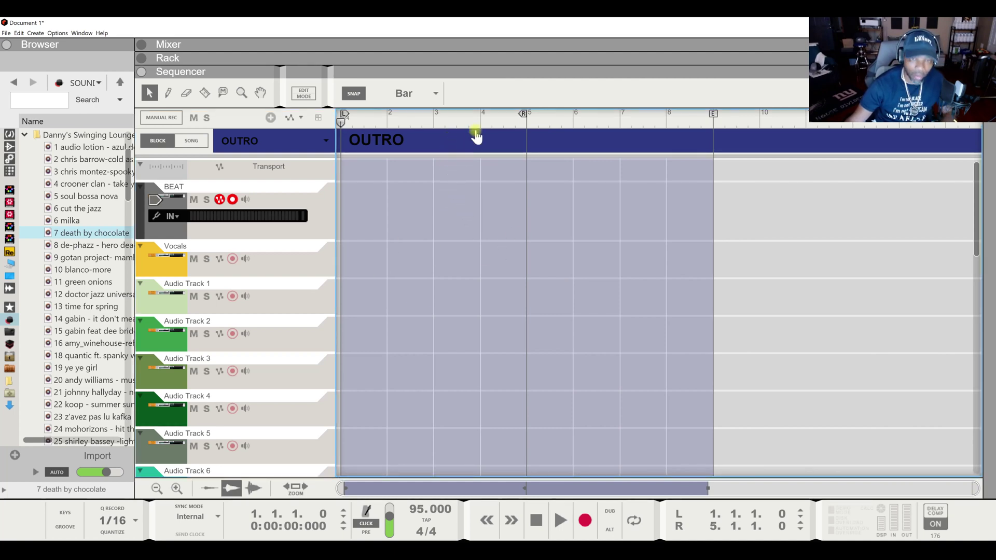
scroll(478, 125, "down", 2)
scroll(478, 125, "down", 1)
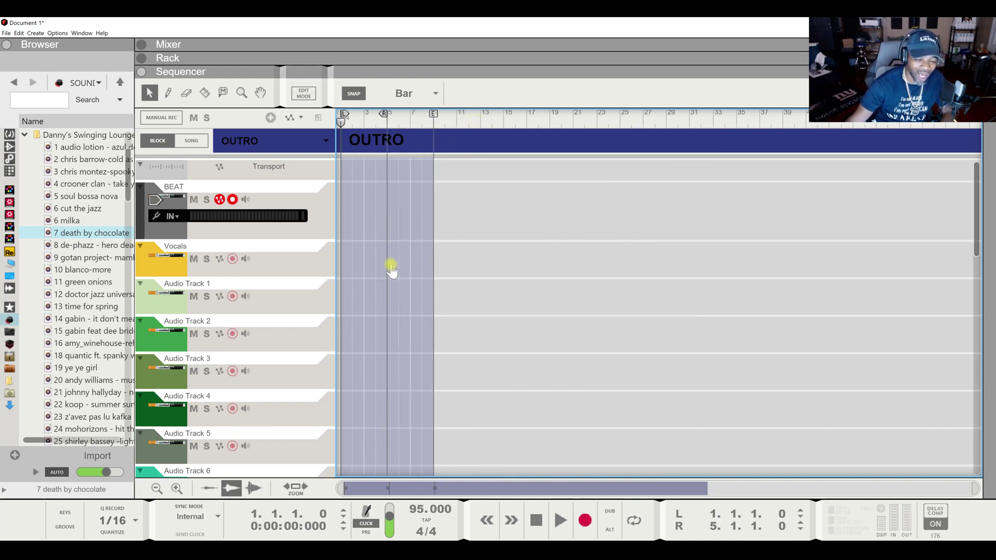
left_click(190, 143)
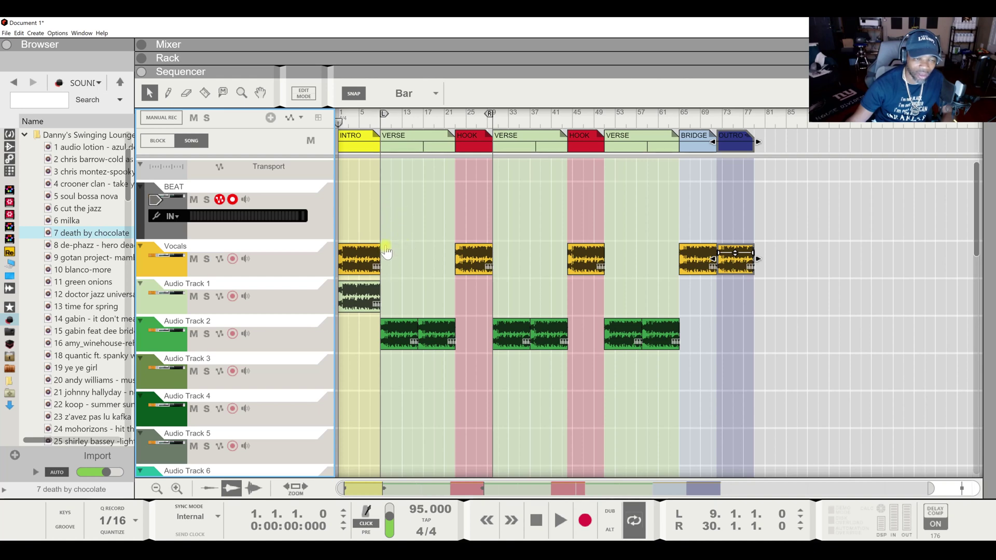
left_click(160, 144)
Step: Switch to Block mode and choose INTRO from the block list to edit it alone
left_click(192, 141)
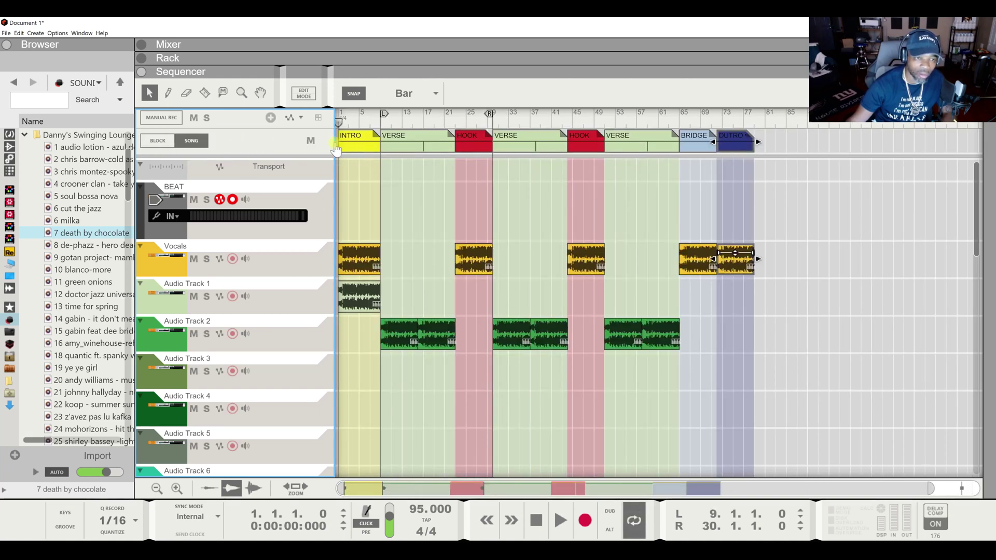
left_click(373, 148)
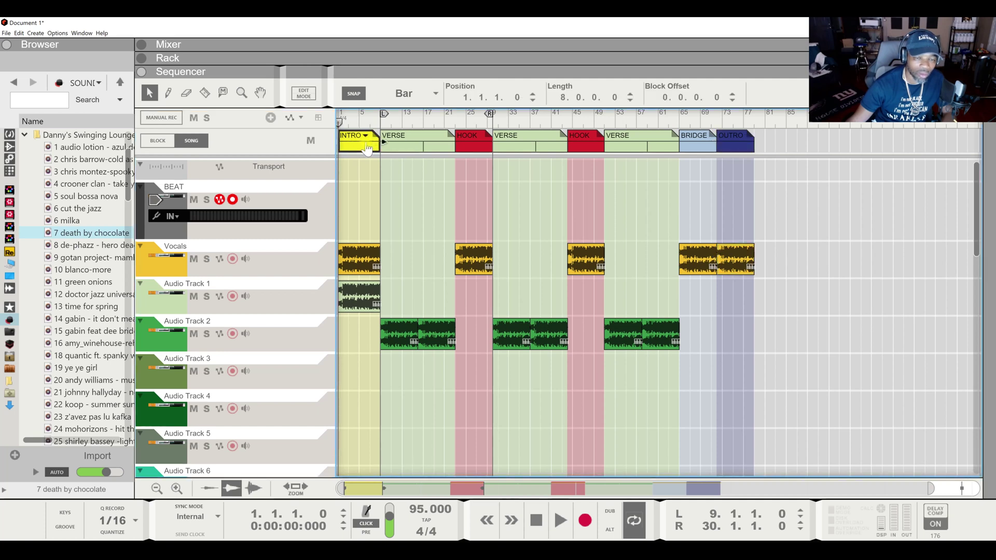
right_click(367, 147)
left_click(365, 150)
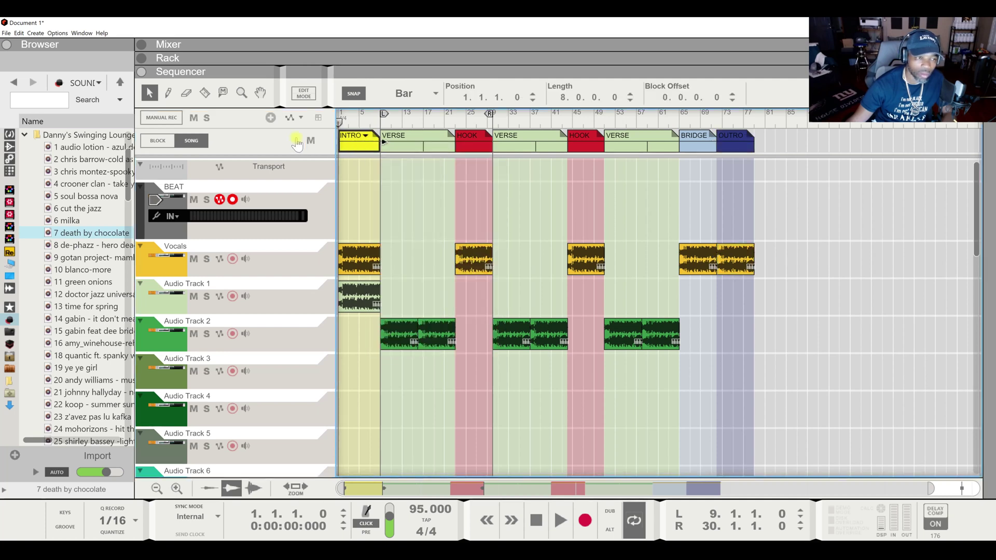
left_click(170, 145)
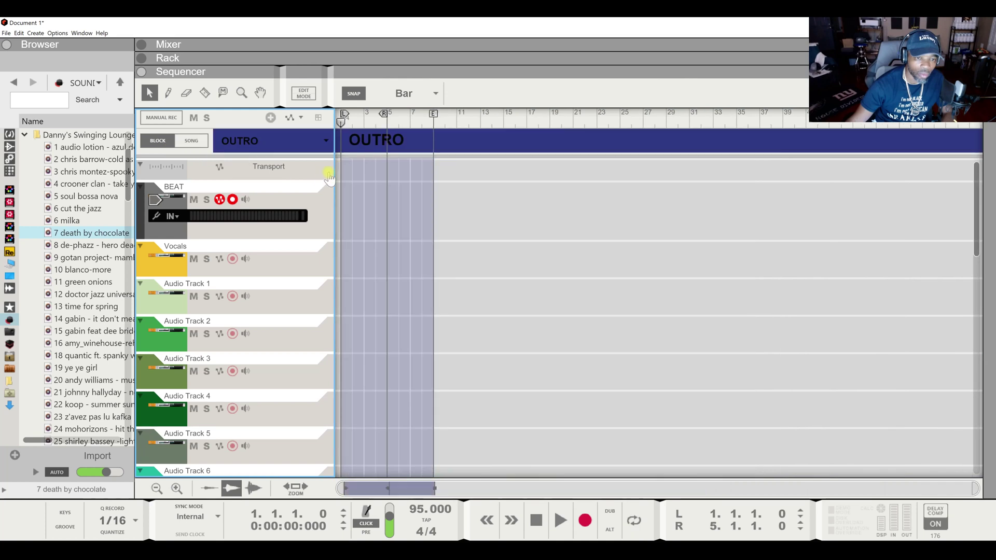
left_click(326, 140)
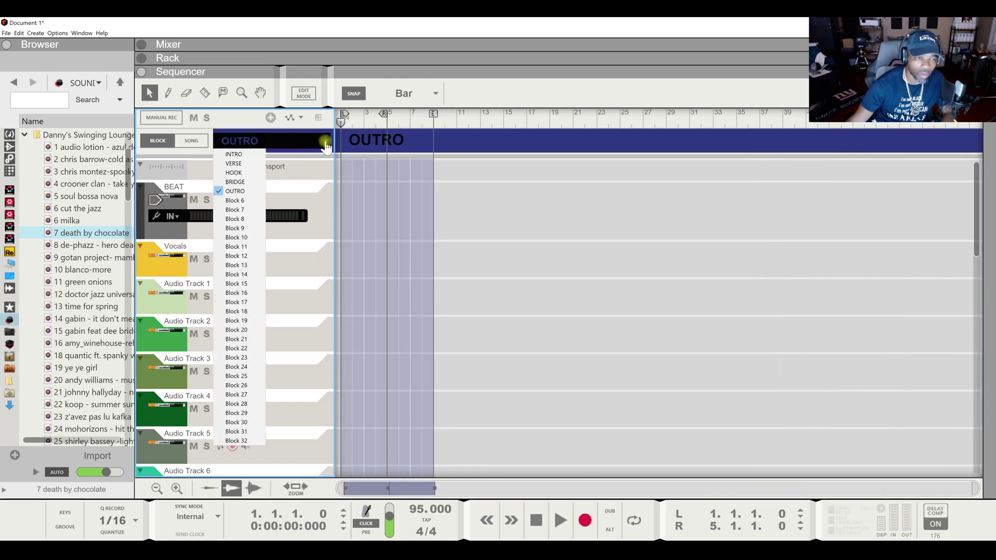
left_click(237, 161)
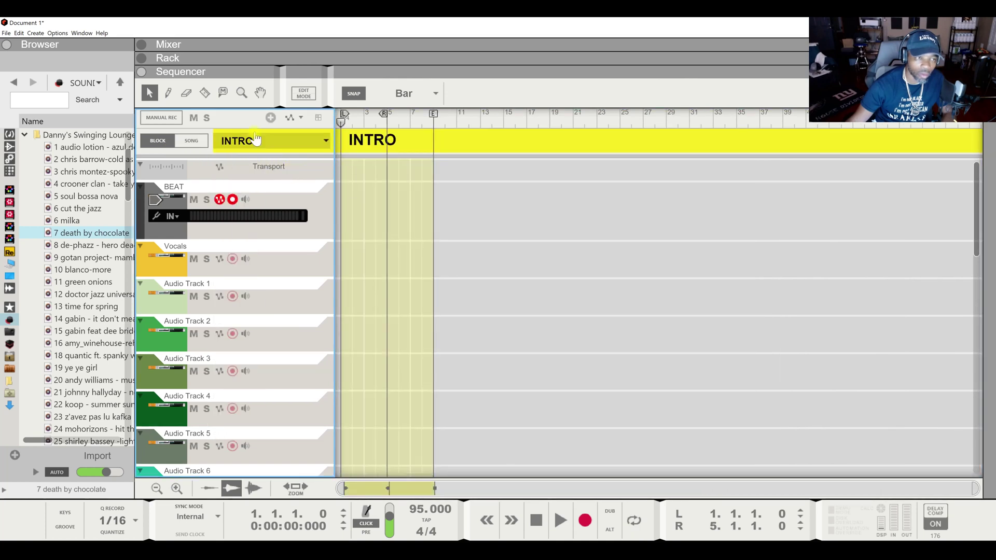
Step: Draw a test clip at the start of the Vocals track with the Pencil, then undo it
left_click(168, 93)
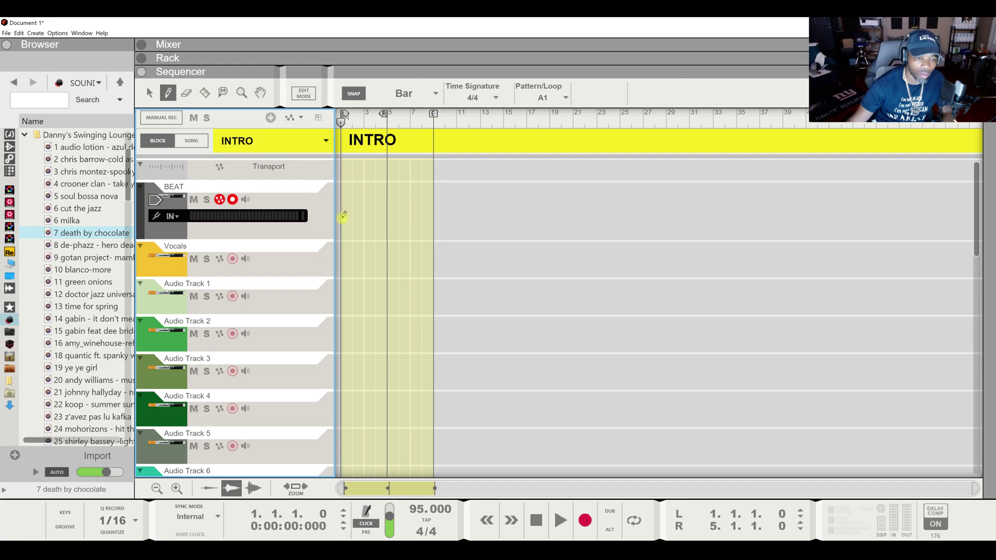
left_click_drag(343, 251, 368, 256)
left_click(429, 270)
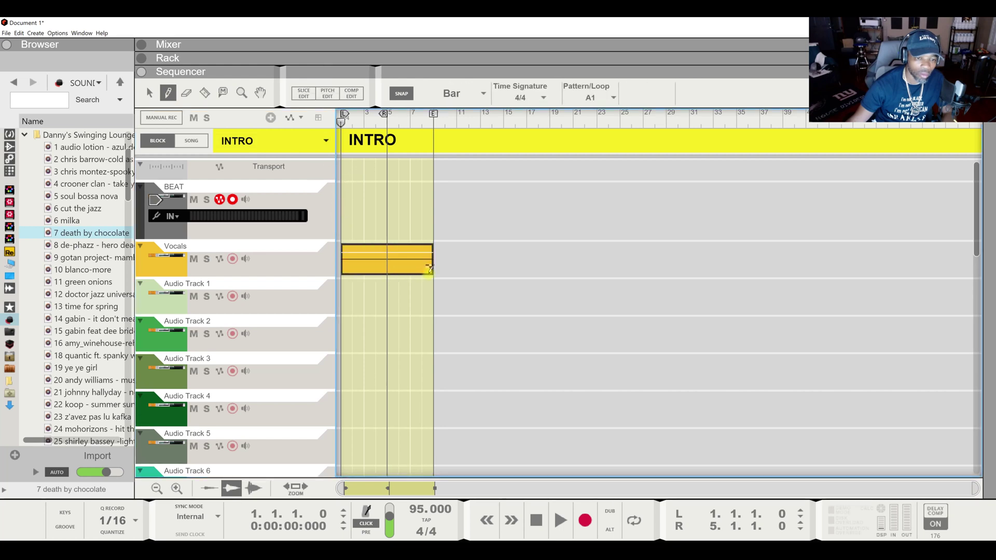
left_click(429, 266)
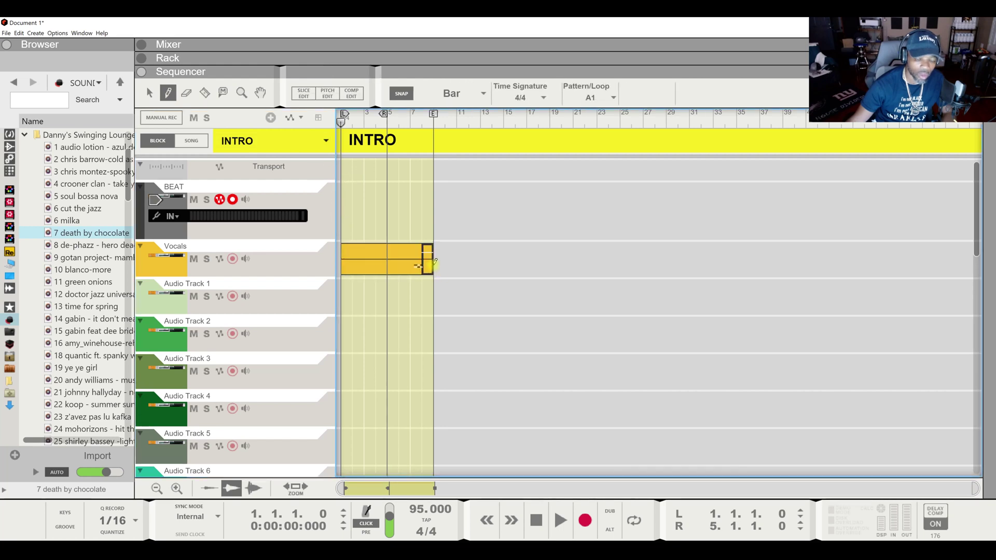
key("ctrl+z")
key("ctrl+z")
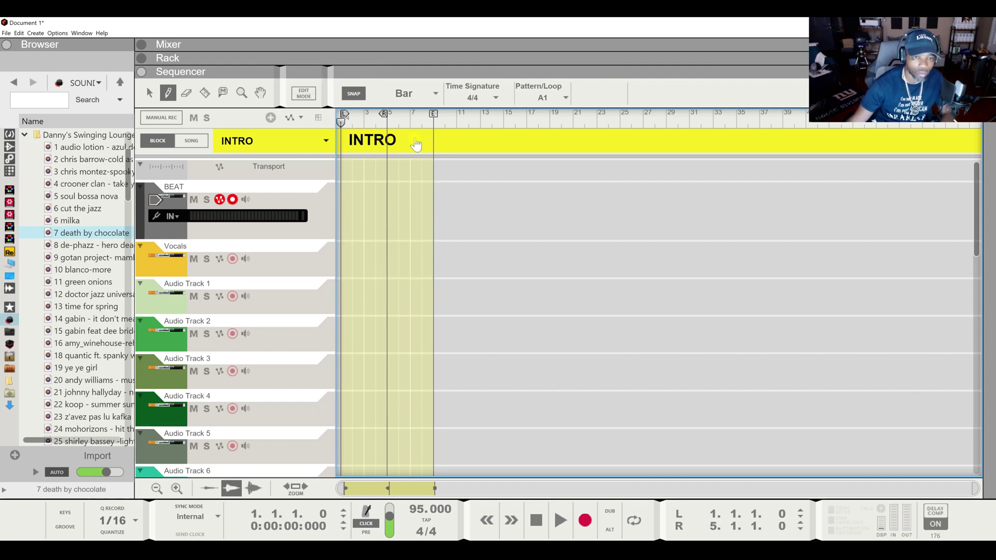
Step: Drag the INTRO block's R locator to bar 9, keeping pattern A1
left_click_drag(384, 115, 433, 128)
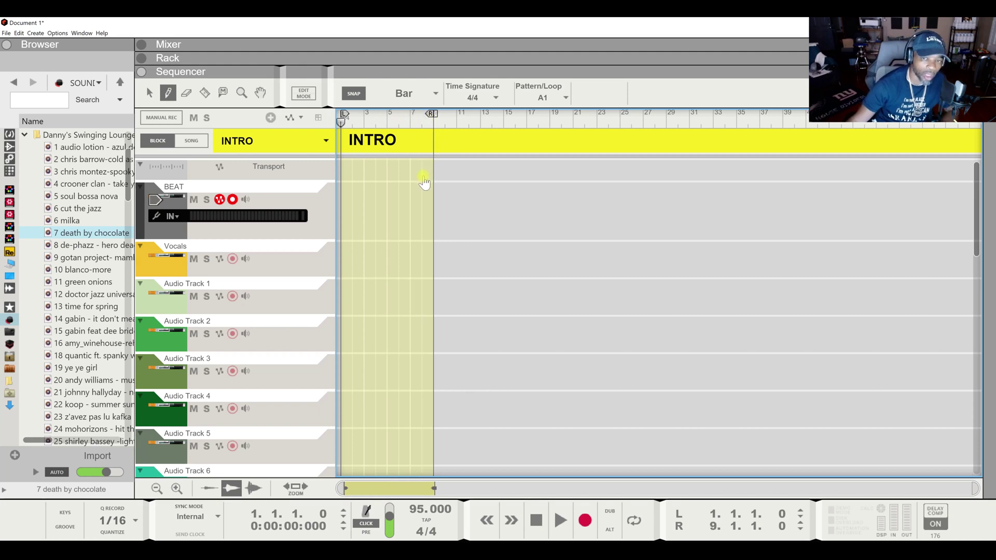
left_click(565, 97)
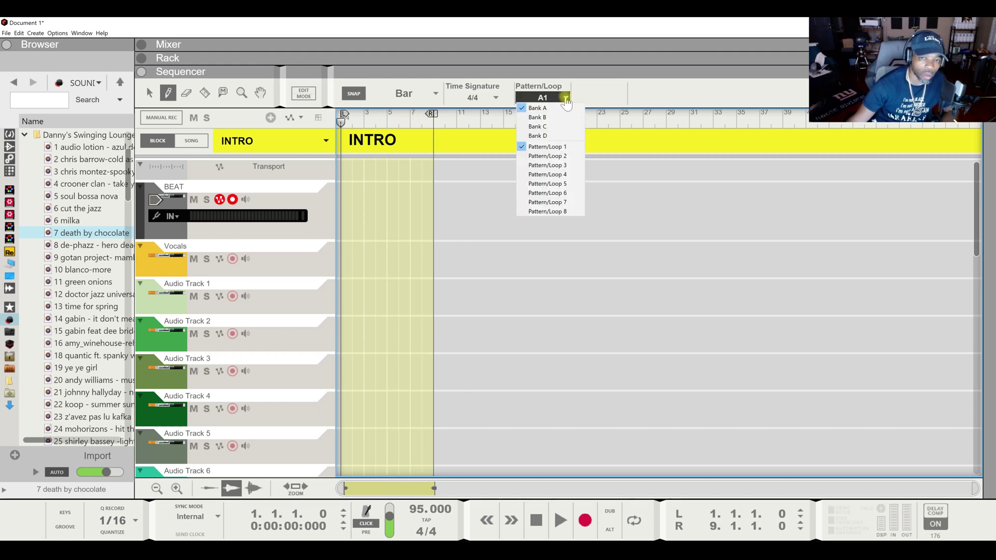
left_click(603, 78)
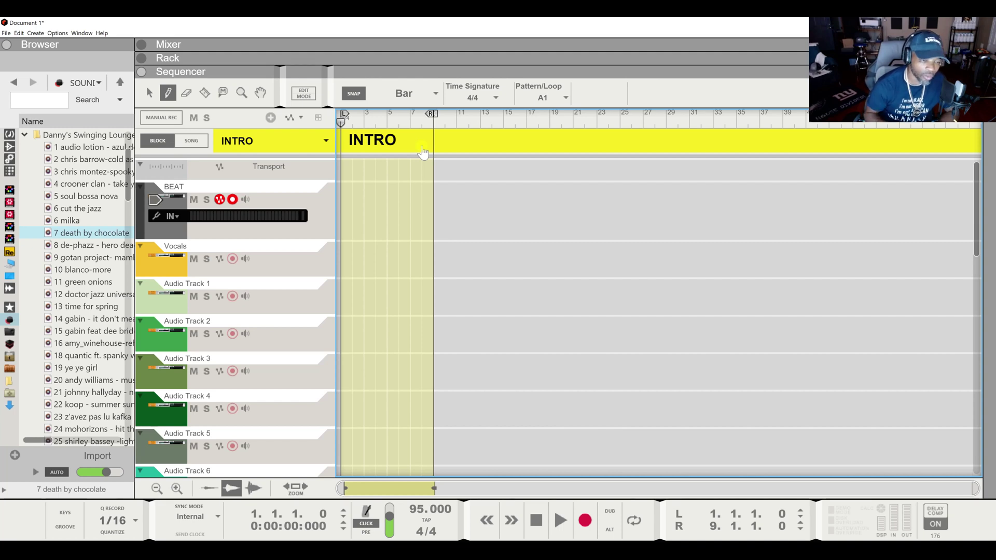
left_click(326, 141)
Step: Select VERSE from the block list and edit the empty 4-bar VERSE block by itself
left_click(257, 164)
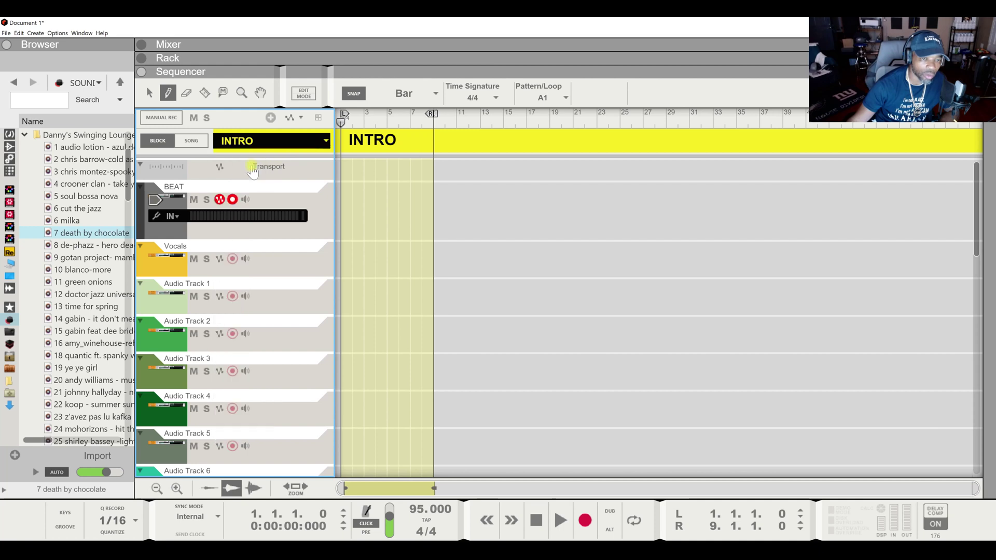
left_click(323, 141)
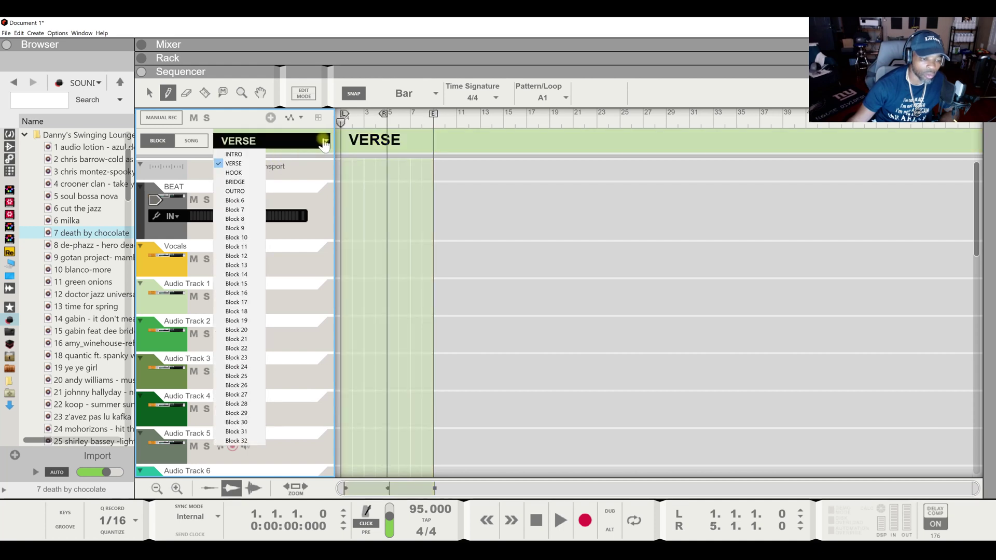
left_click(196, 145)
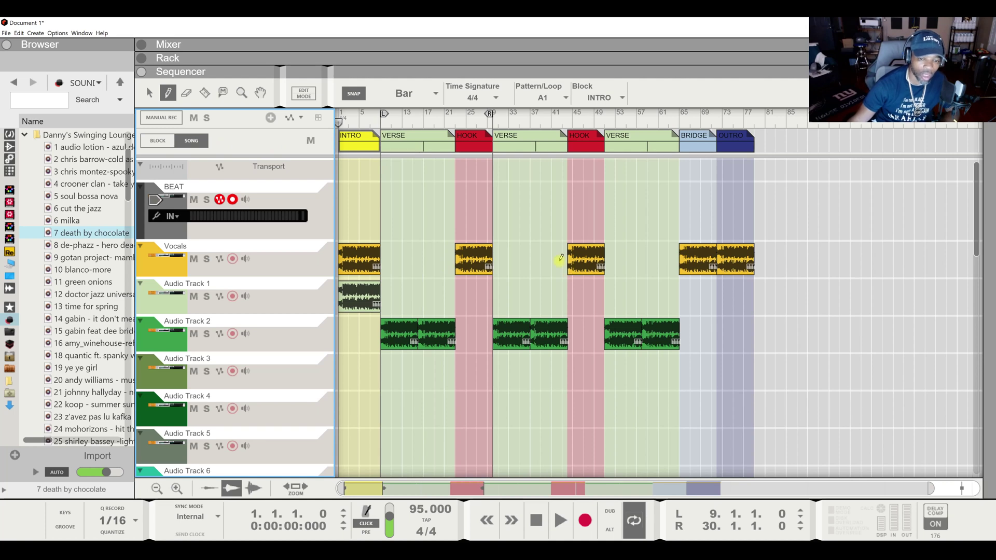
left_click(157, 141)
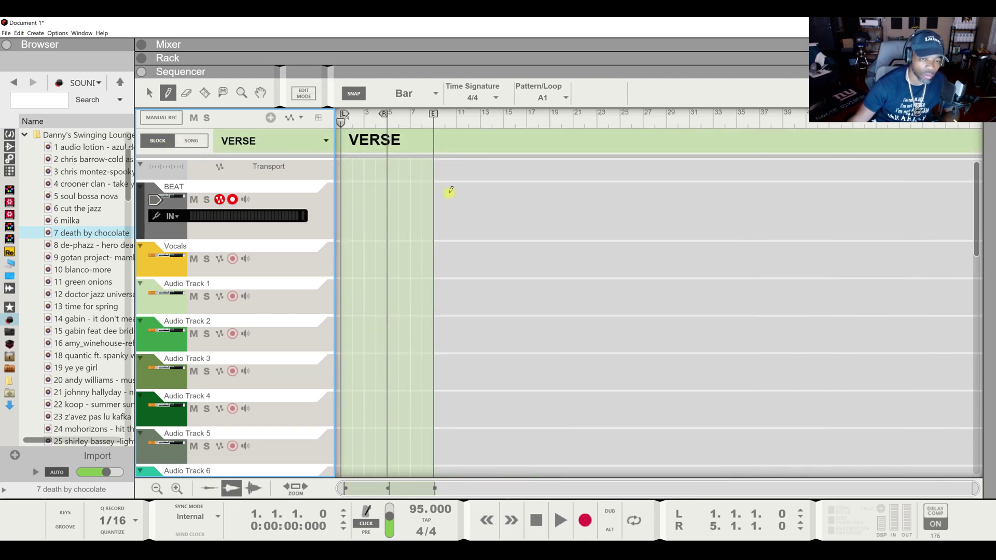